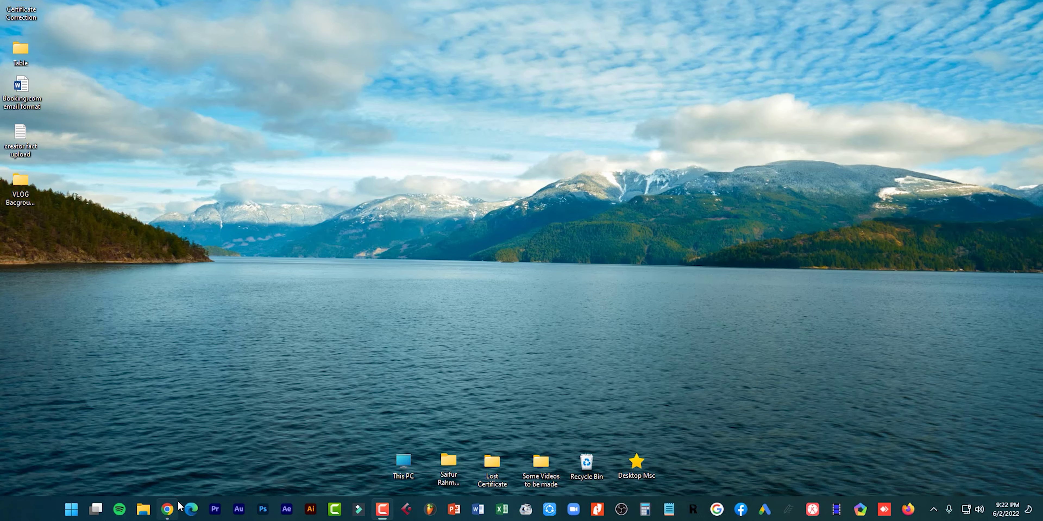
Switch to Chrome and look over the YouTube channel's home page and the YouTube Studio channel dashboard.
{"action": "left_click", "coordinate": [168, 509]}
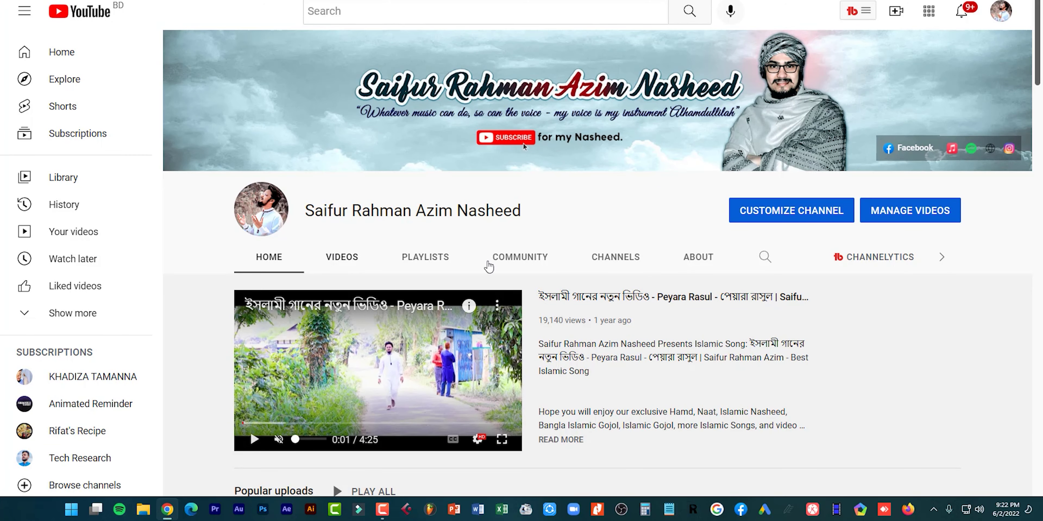
{"action": "scroll", "coordinate": [705, 359], "scroll_direction": "down", "scroll_amount": 5}
{"action": "scroll", "coordinate": [705, 358], "scroll_direction": "down", "scroll_amount": 5}
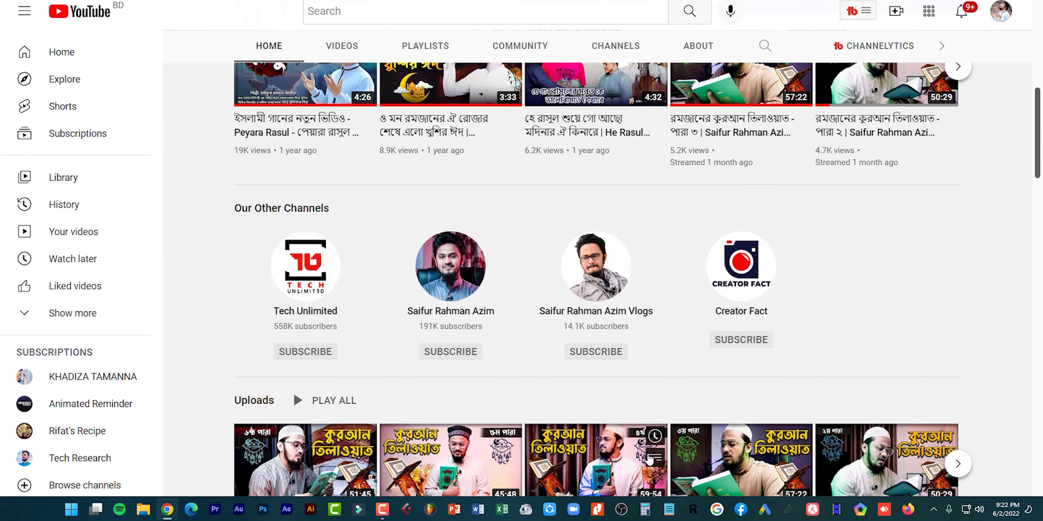
{"action": "scroll", "coordinate": [663, 421], "scroll_direction": "up", "scroll_amount": 10}
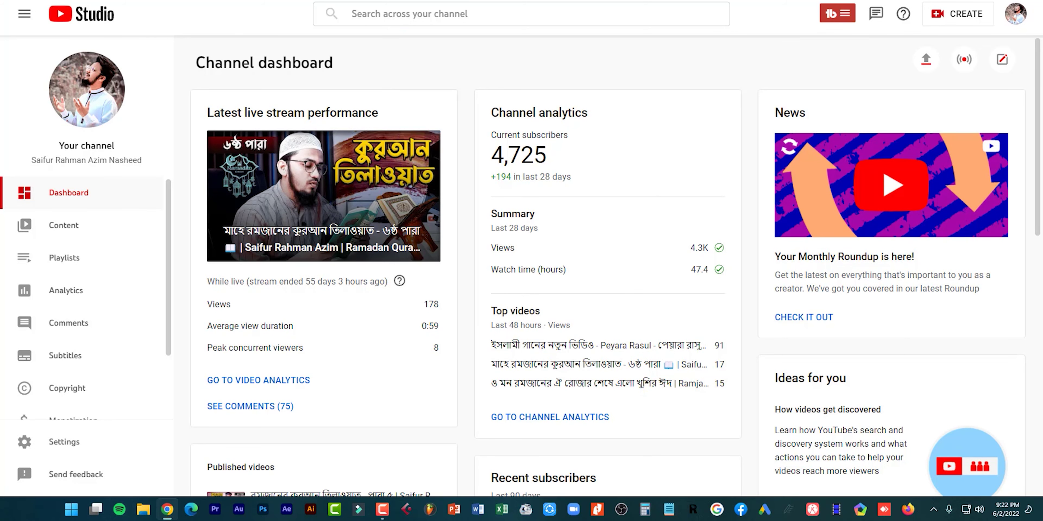
{"action": "left_click", "coordinate": [166, 509]}
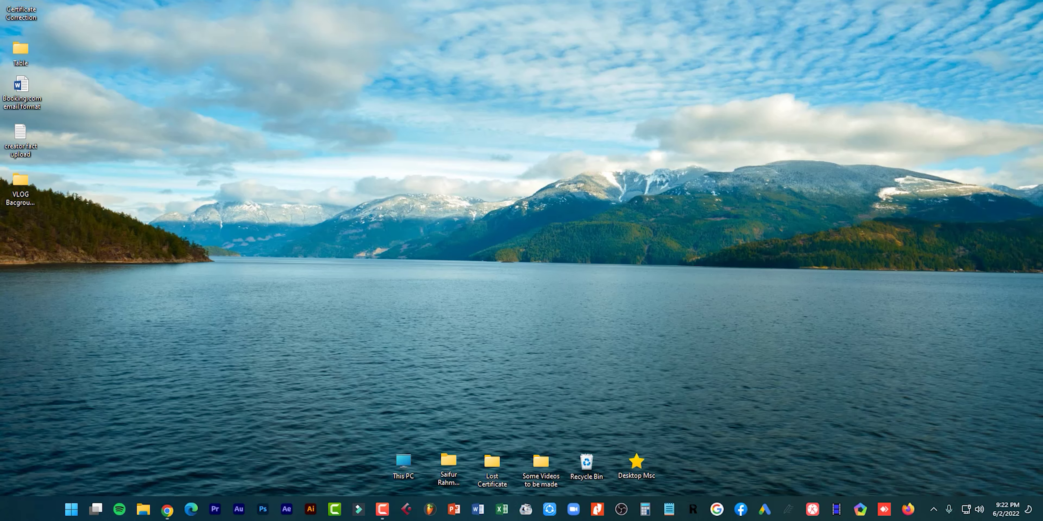
{"action": "left_click", "coordinate": [166, 509]}
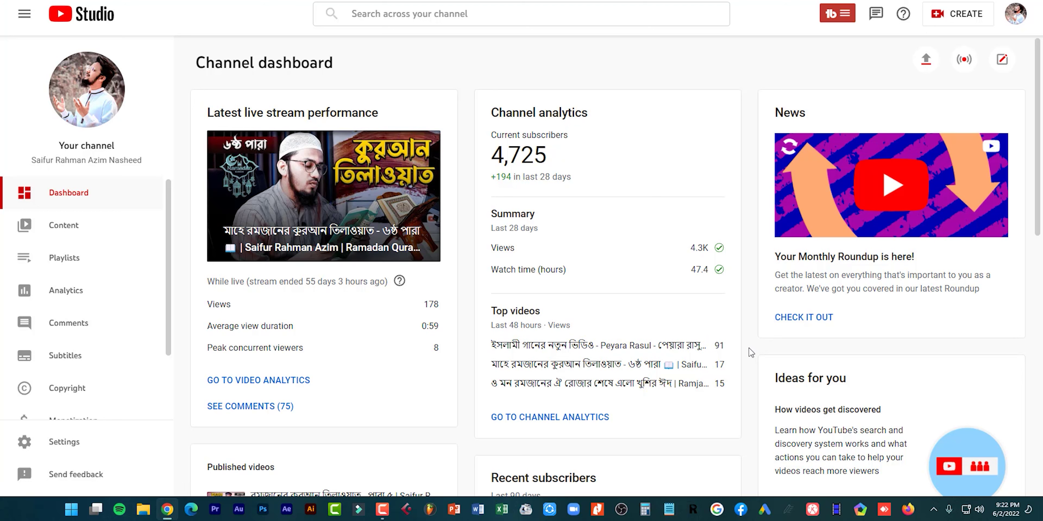
Return to the desktop and launch OBS Studio.
{"action": "key", "text": "super+d"}
{"action": "left_click", "coordinate": [626, 512]}
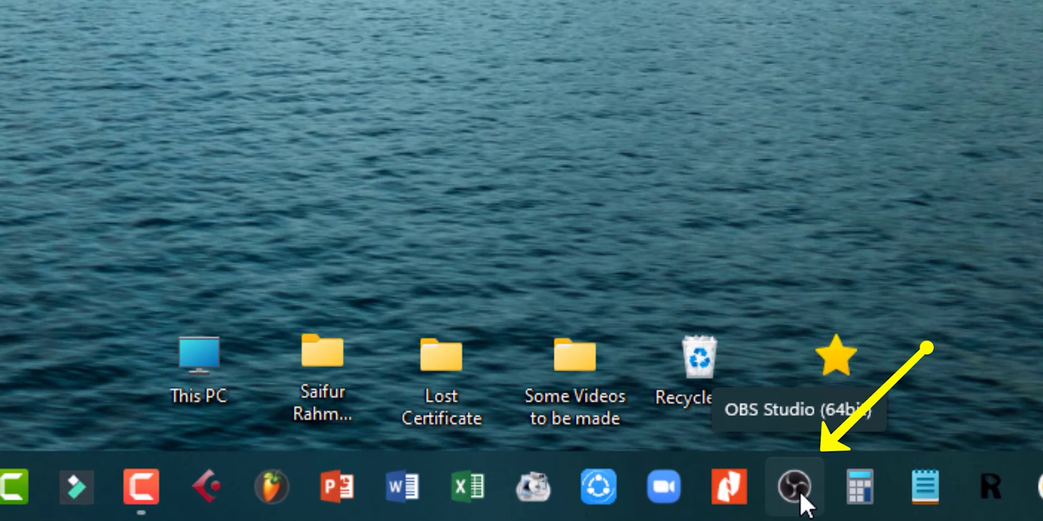
{"action": "left_click", "coordinate": [794, 486]}
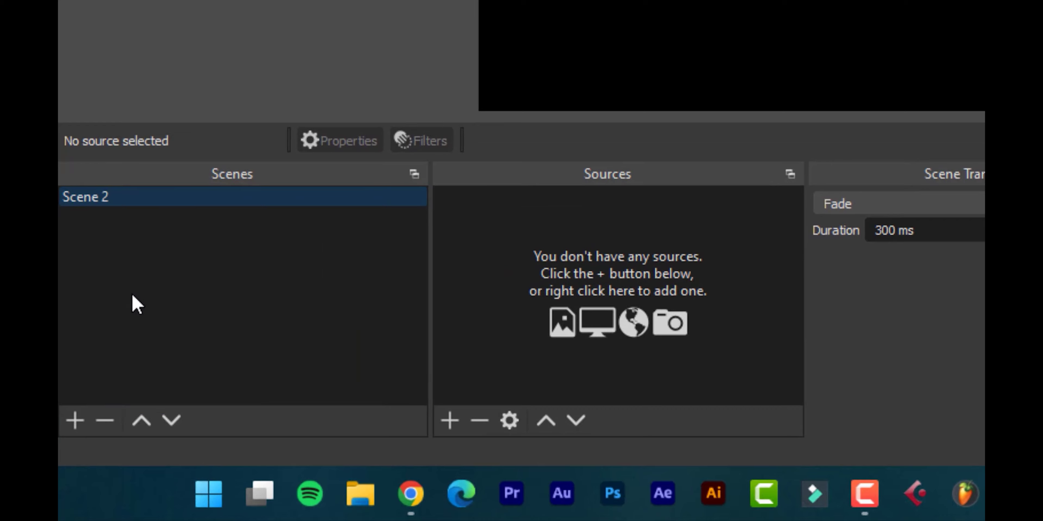
Add a new scene named "Test".
{"action": "left_click", "coordinate": [72, 433]}
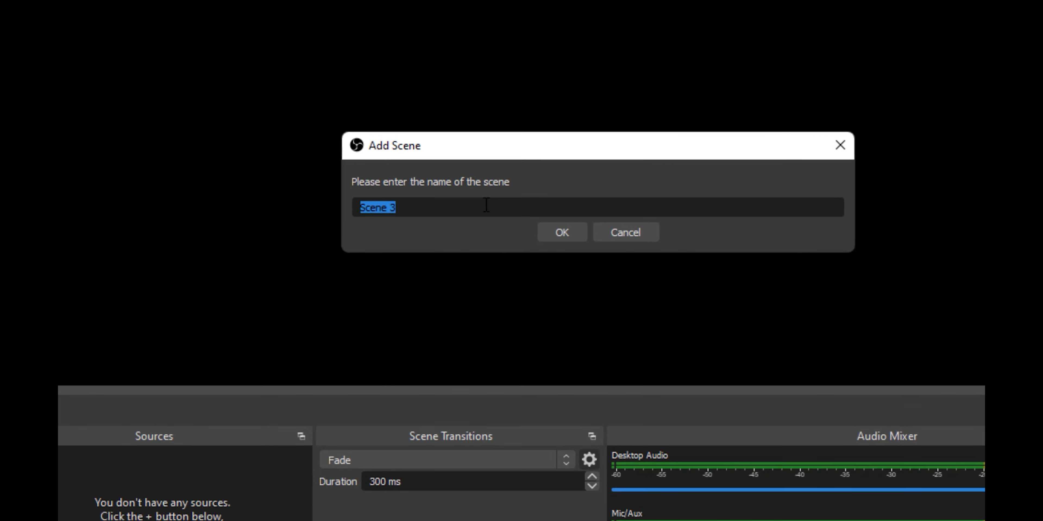
{"action": "type", "text": "Test"}
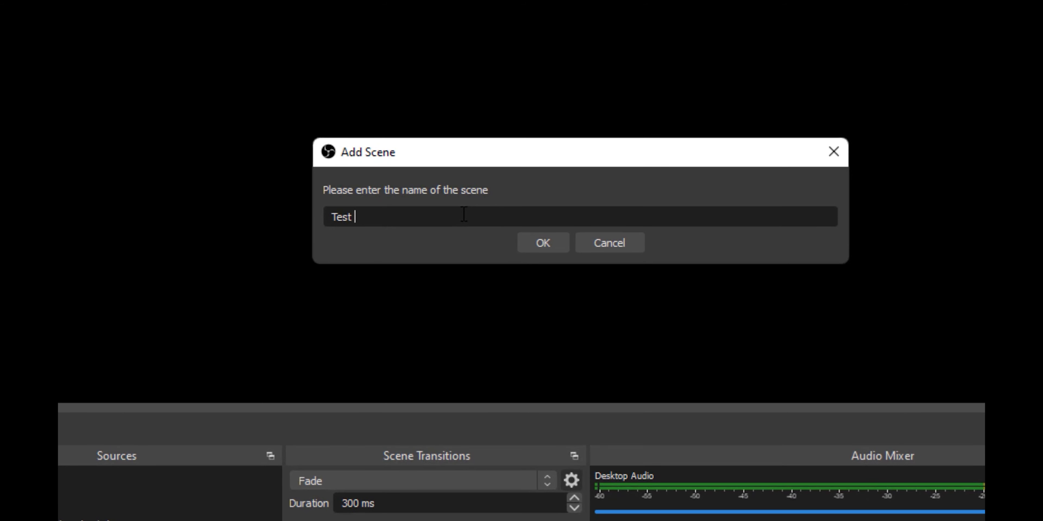
{"action": "left_click", "coordinate": [559, 250]}
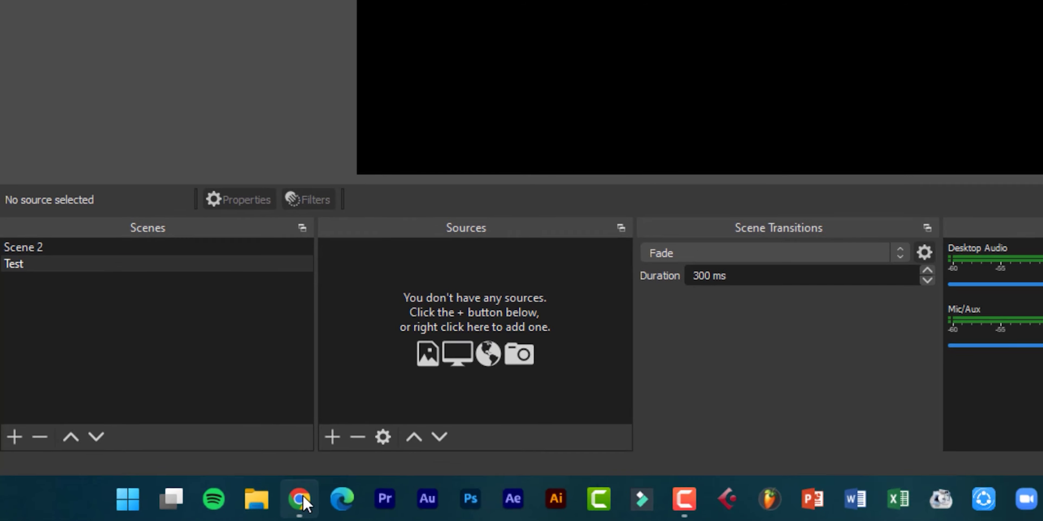
{"action": "left_click", "coordinate": [348, 498]}
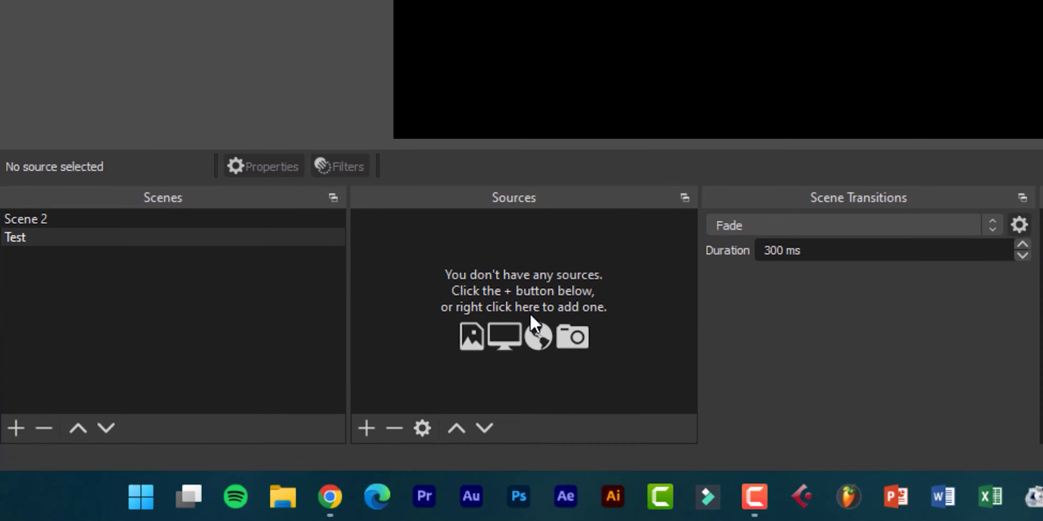
Add a new Audio Input Capture source named "Audio" to the Test scene.
{"action": "right_click", "coordinate": [533, 319]}
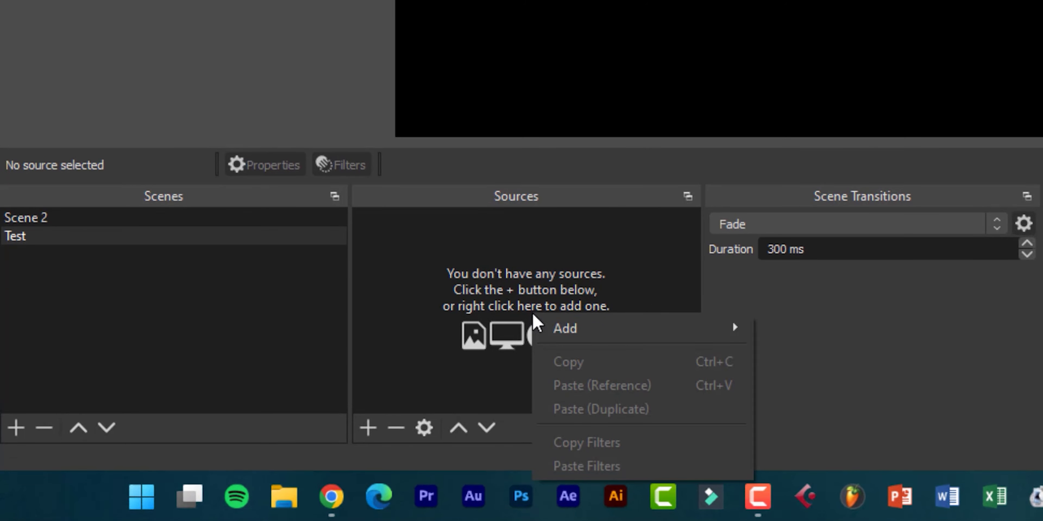
{"action": "mouse_move", "coordinate": [598, 338]}
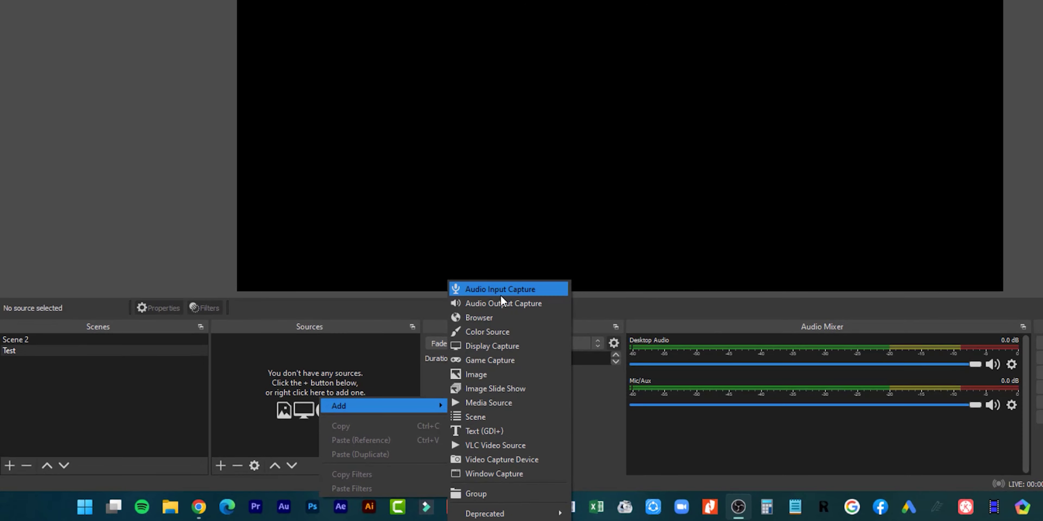
{"action": "left_click", "coordinate": [829, 134]}
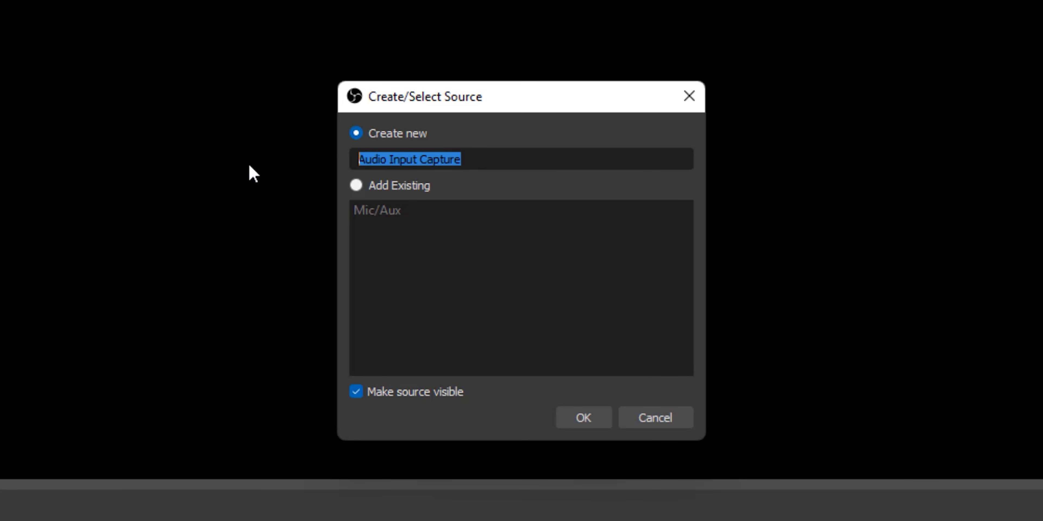
{"action": "type", "text": "Audio"}
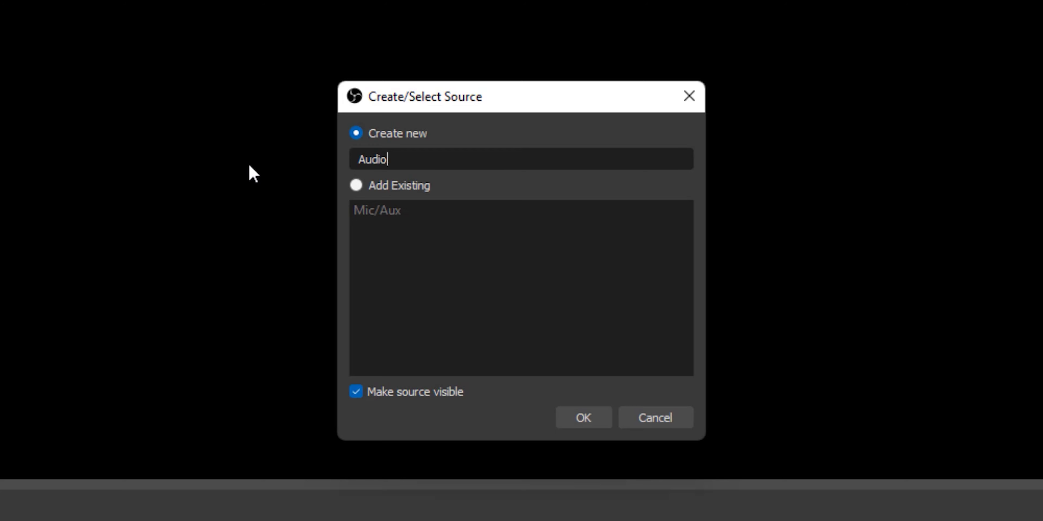
{"action": "left_click", "coordinate": [580, 416]}
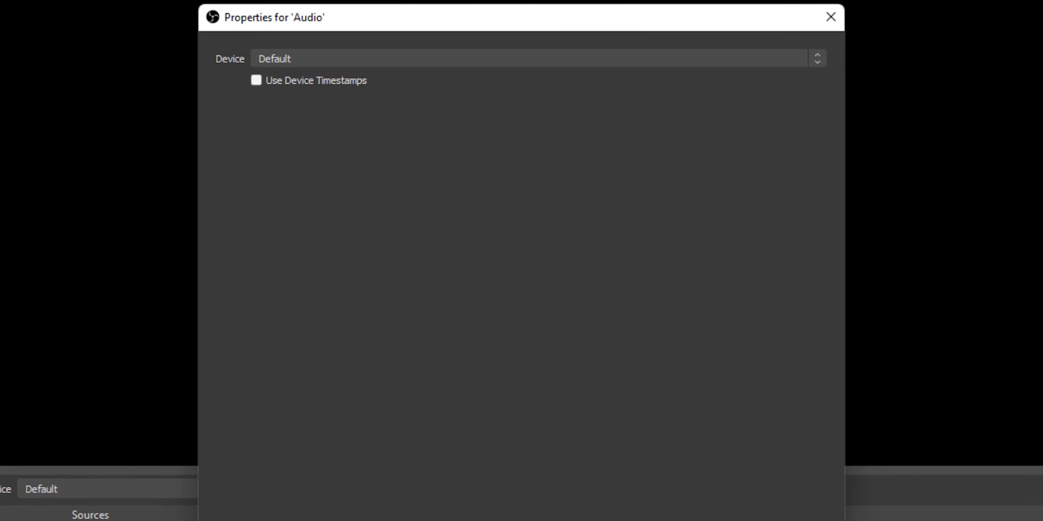
Set the Audio source's device to Microphone (Realtek High Definition Audio), accept its properties and deselect the source.
{"action": "left_click", "coordinate": [323, 66]}
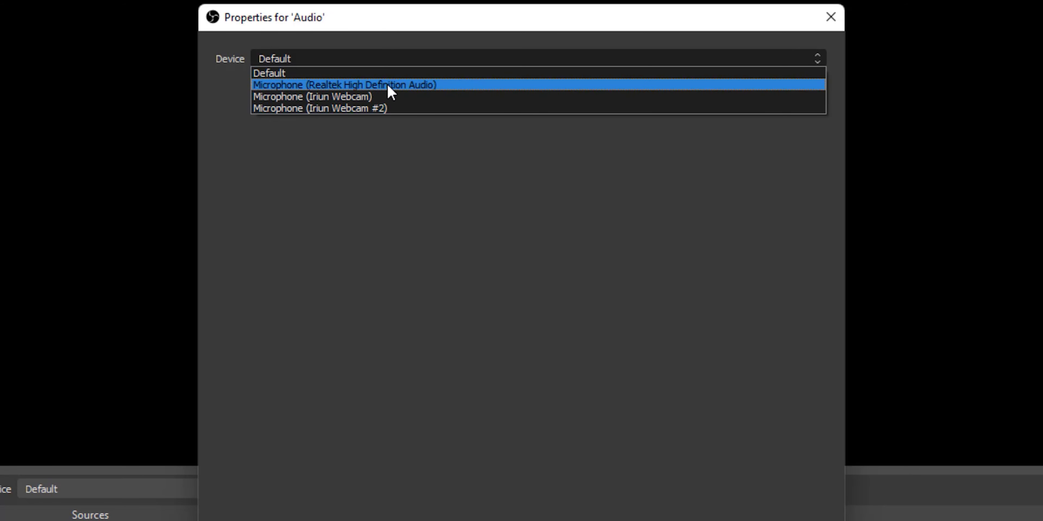
{"action": "left_click", "coordinate": [423, 86]}
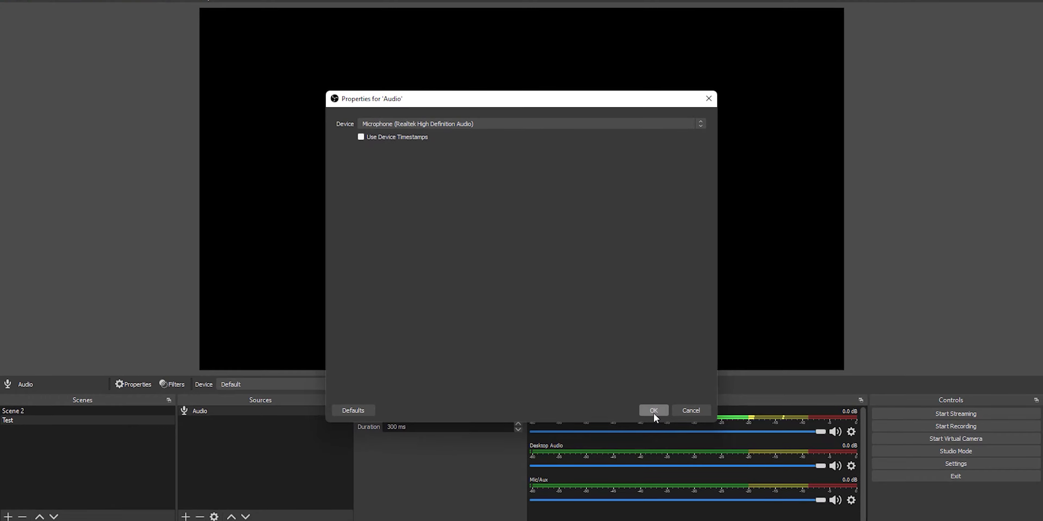
{"action": "left_click", "coordinate": [720, 499]}
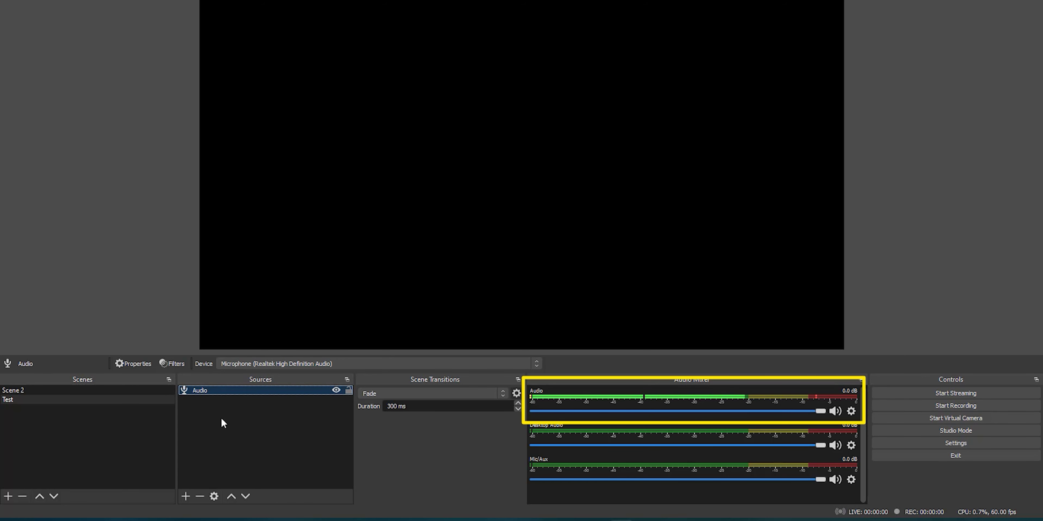
{"action": "left_click", "coordinate": [218, 440]}
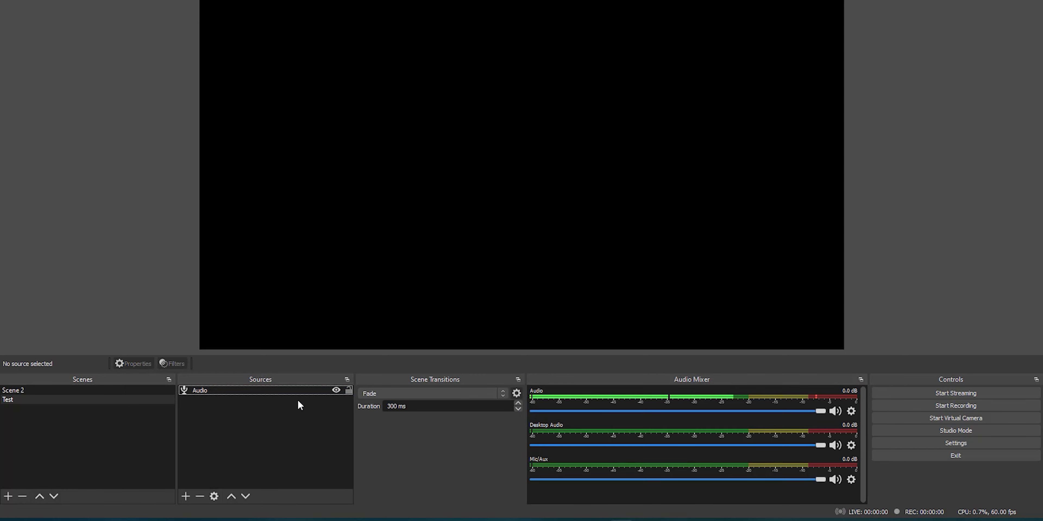
{"action": "right_click", "coordinate": [235, 431]}
{"action": "mouse_move", "coordinate": [235, 435]}
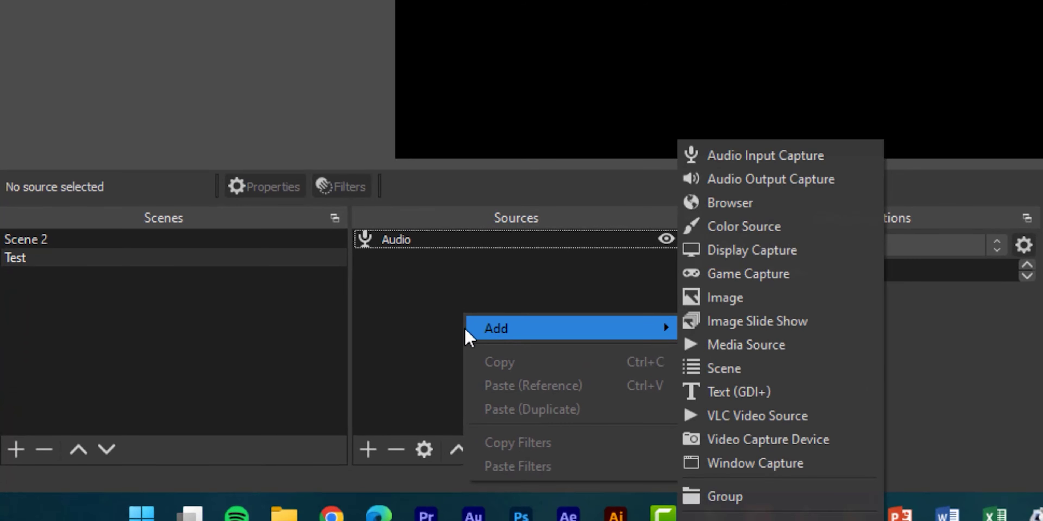
{"action": "left_click", "coordinate": [459, 336]}
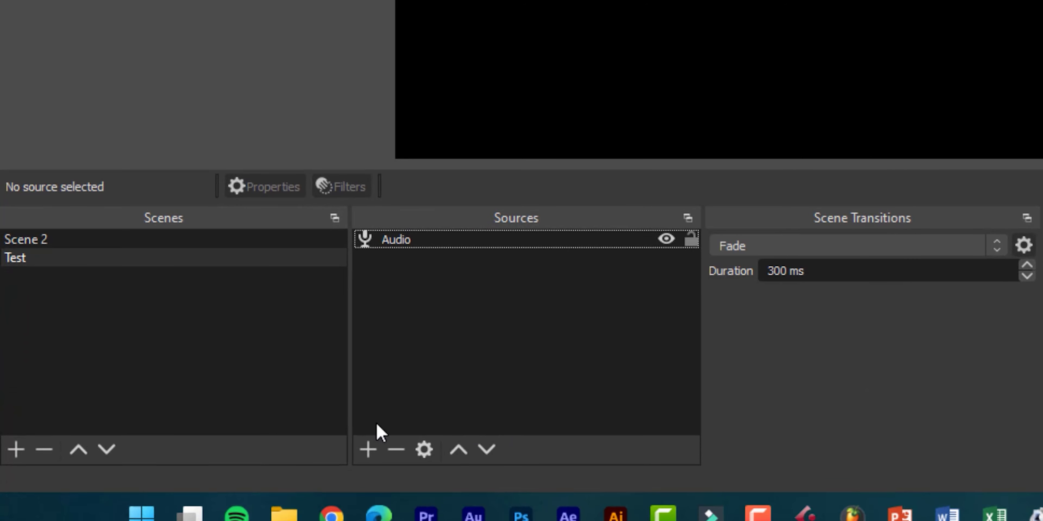
Add a new Video Capture Device source named "Camera" using the Iriun Webcam #2 device and accept its properties.
{"action": "left_click", "coordinate": [368, 452]}
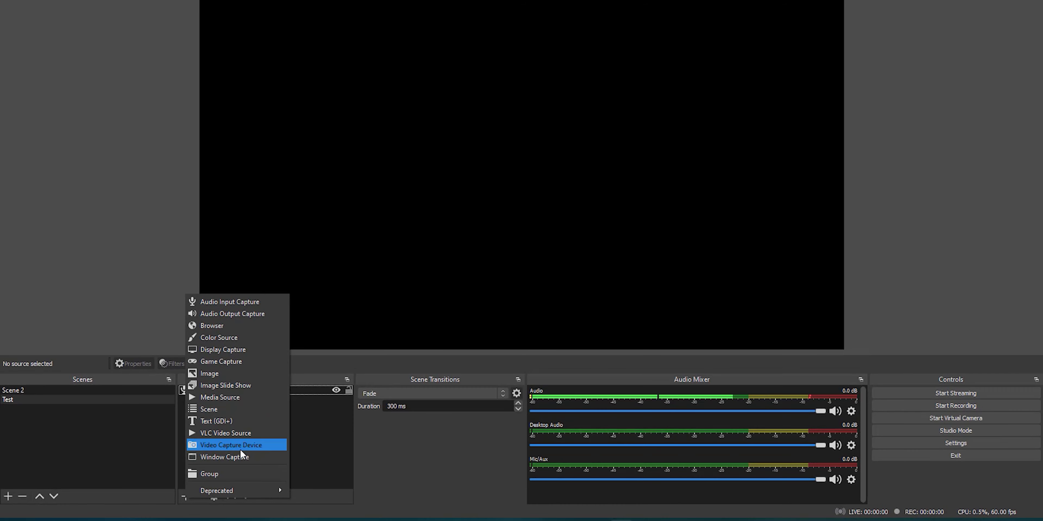
{"action": "left_click", "coordinate": [477, 353]}
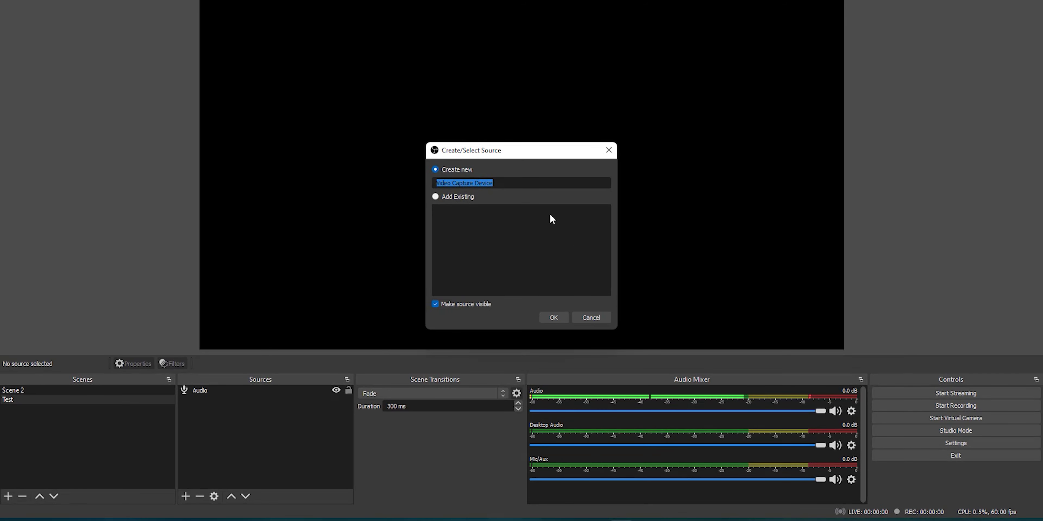
{"action": "left_click_drag", "start_coordinate": [511, 180], "coordinate": [451, 183]}
{"action": "key", "text": "BackSpace"}
{"action": "key", "text": "BackSpace"}
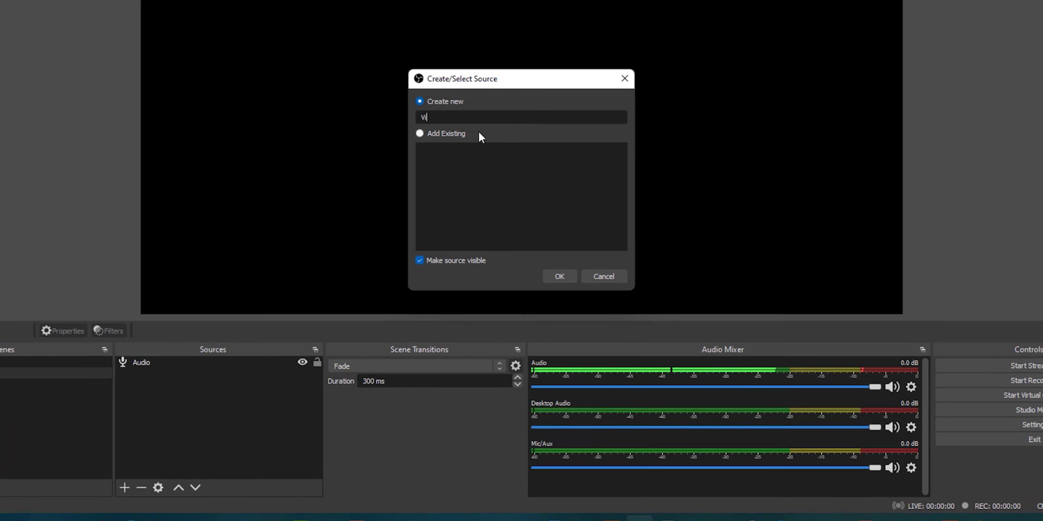
{"action": "key", "text": "BackSpace"}
{"action": "key", "text": "BackSpace"}
{"action": "type", "text": "Camer"}
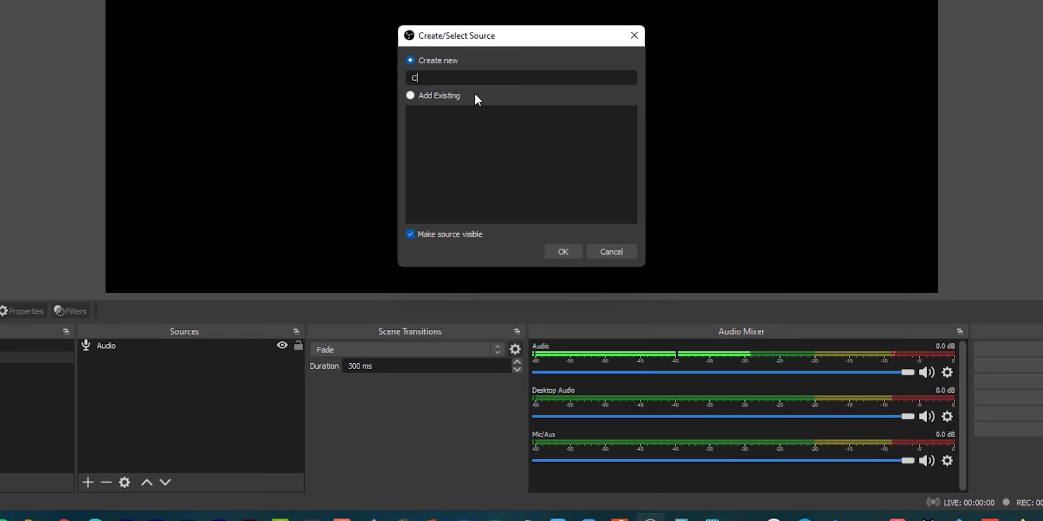
{"action": "type", "text": "a"}
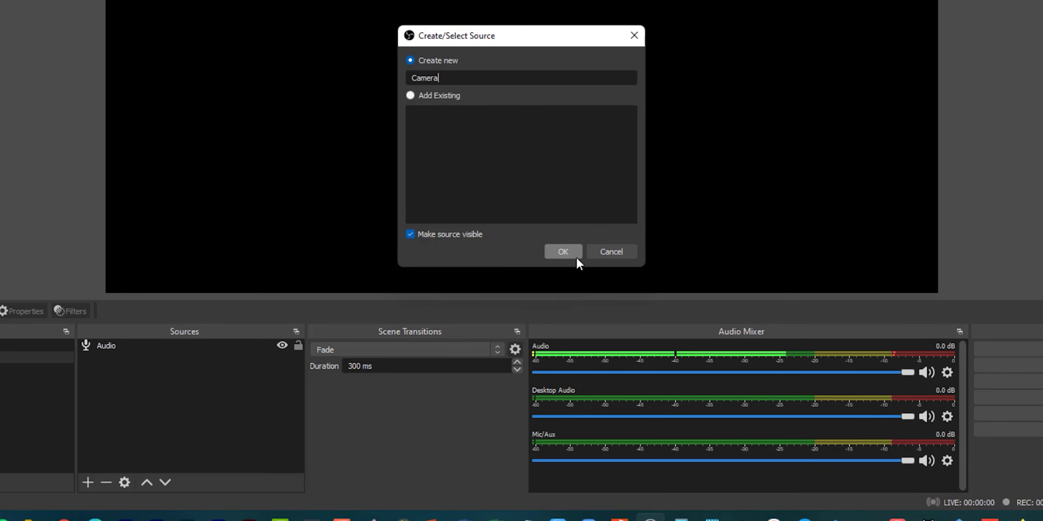
{"action": "left_click", "coordinate": [574, 255]}
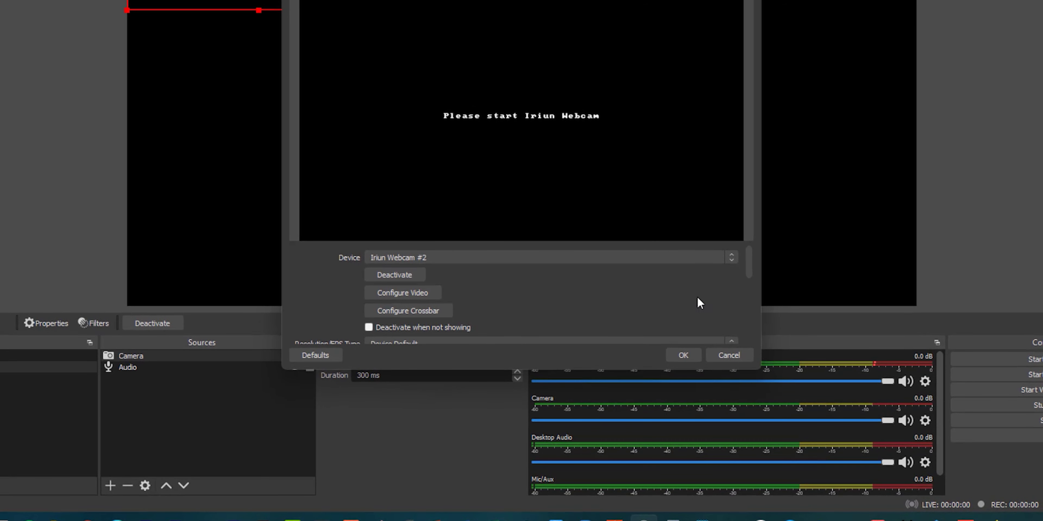
{"action": "left_click", "coordinate": [682, 356]}
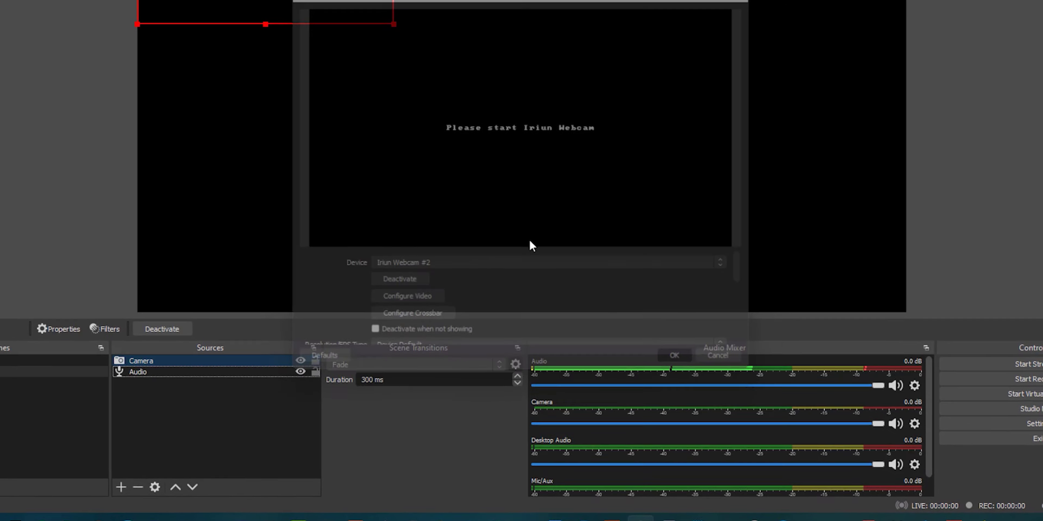
Shrink the Camera source within the upper-left corner of the preview canvas and deselect it.
{"action": "mouse_move", "coordinate": [352, 79]}
{"action": "left_mouse_down"}
{"action": "mouse_move", "coordinate": [302, 40]}
{"action": "mouse_move", "coordinate": [354, 75]}
{"action": "mouse_move", "coordinate": [344, 68]}
{"action": "left_mouse_up"}
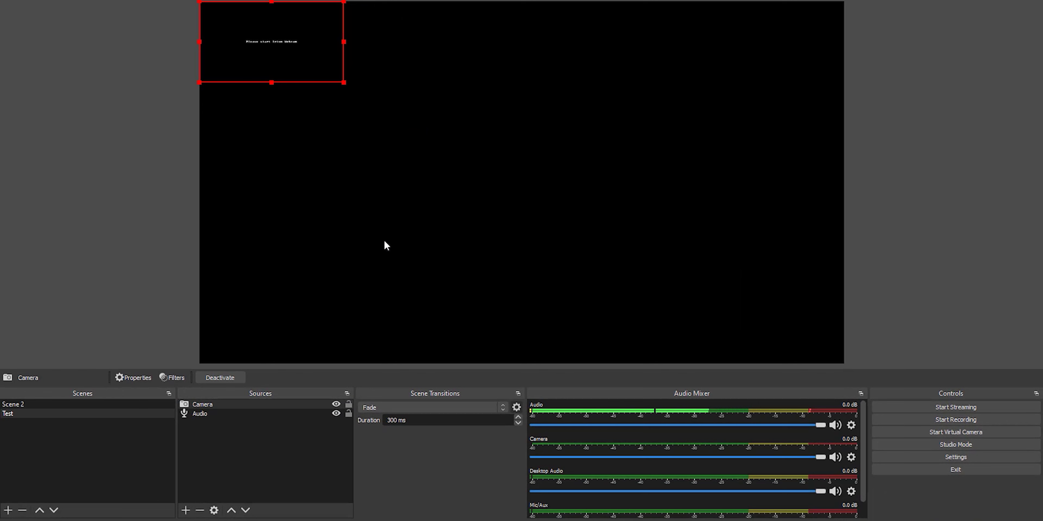
{"action": "left_click", "coordinate": [236, 469]}
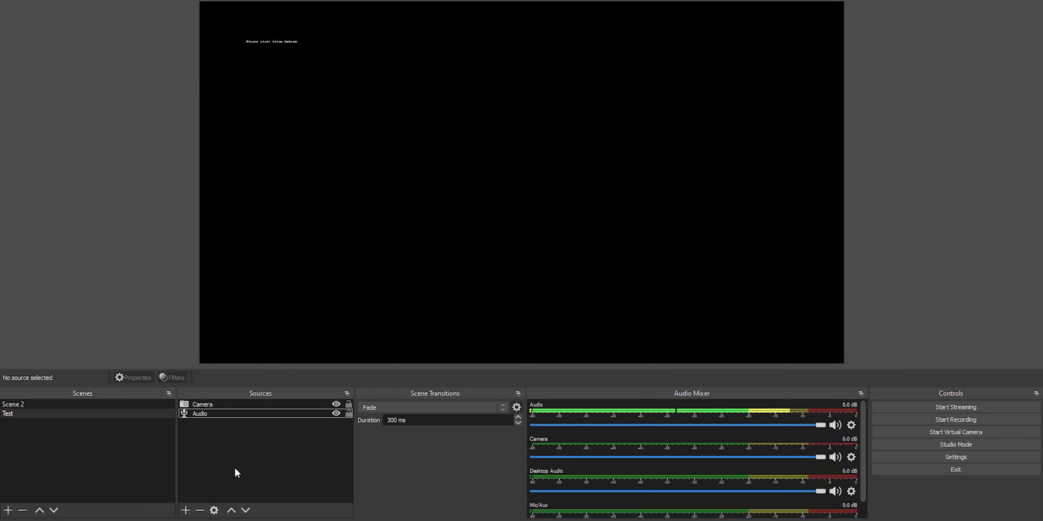
{"action": "right_click", "coordinate": [236, 469]}
{"action": "mouse_move", "coordinate": [298, 470]}
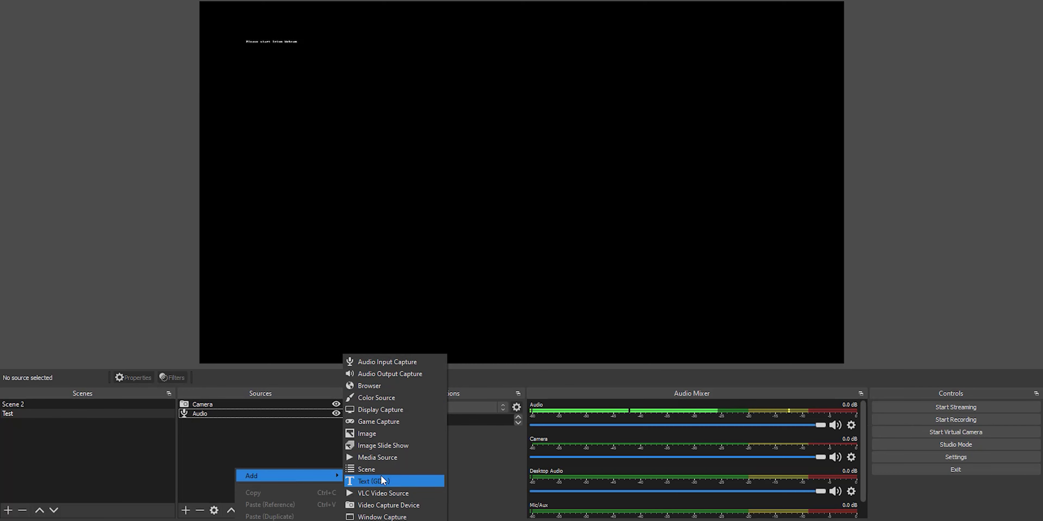
{"action": "left_click", "coordinate": [193, 450]}
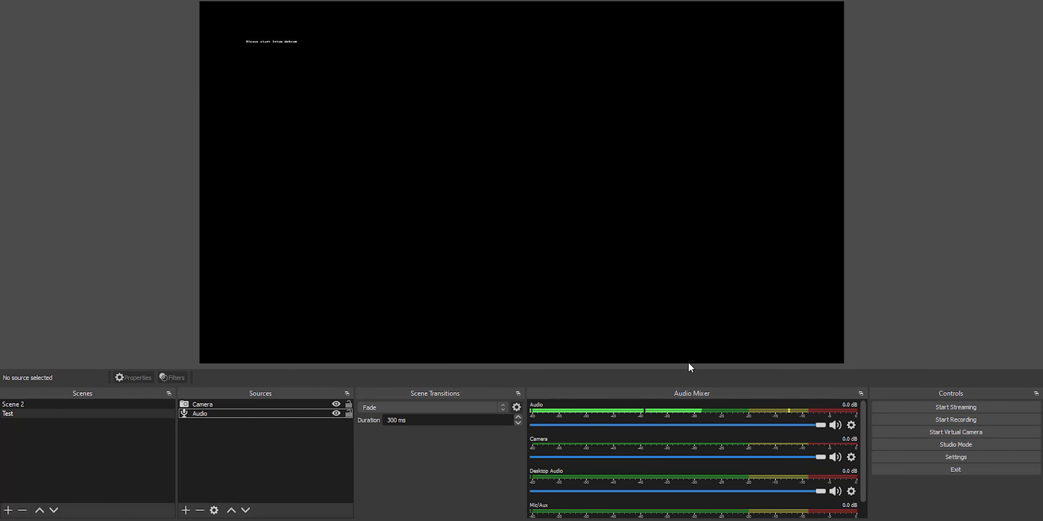
Add a new Display Capture source named "Display" to the Test scene and accept its properties for Display 1.
{"action": "right_click", "coordinate": [240, 471]}
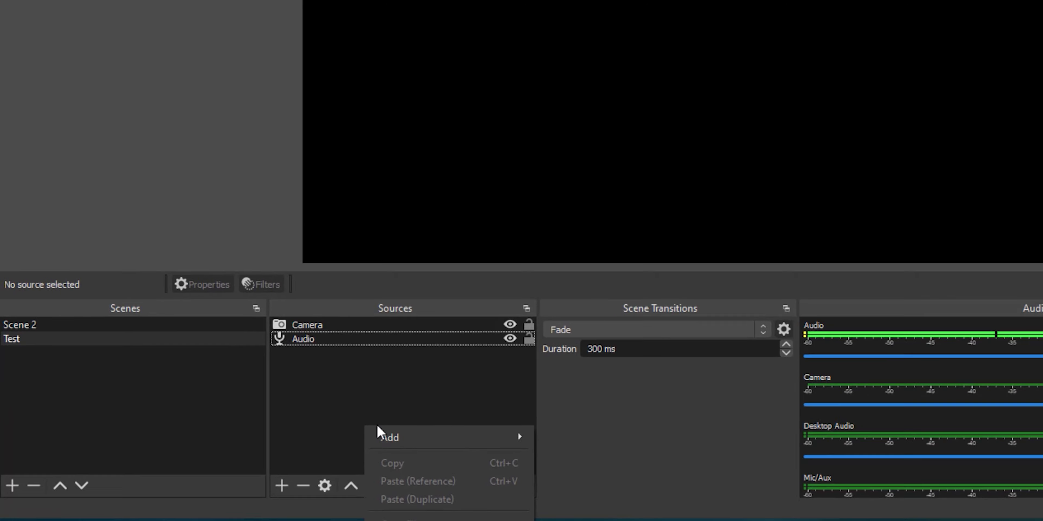
{"action": "mouse_move", "coordinate": [302, 476]}
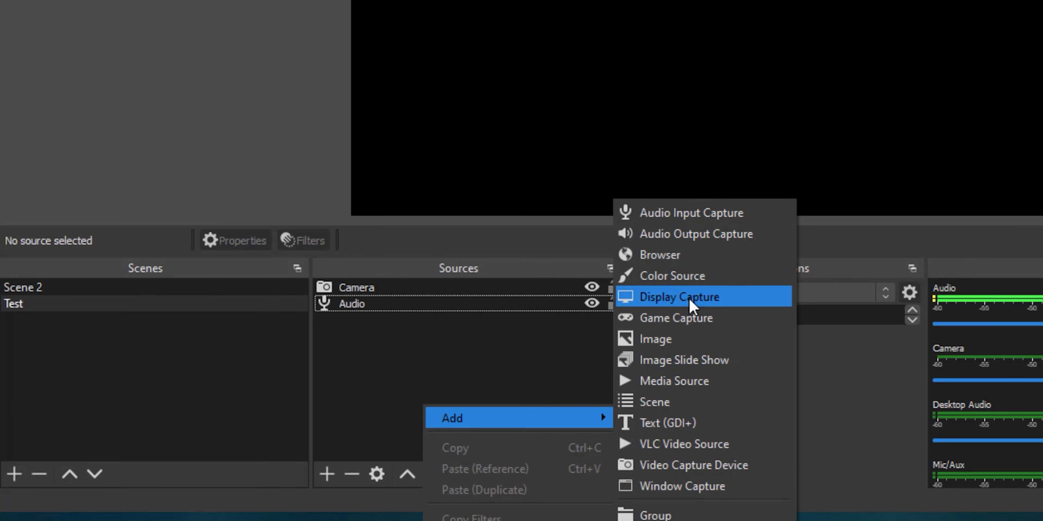
{"action": "left_click", "coordinate": [697, 300]}
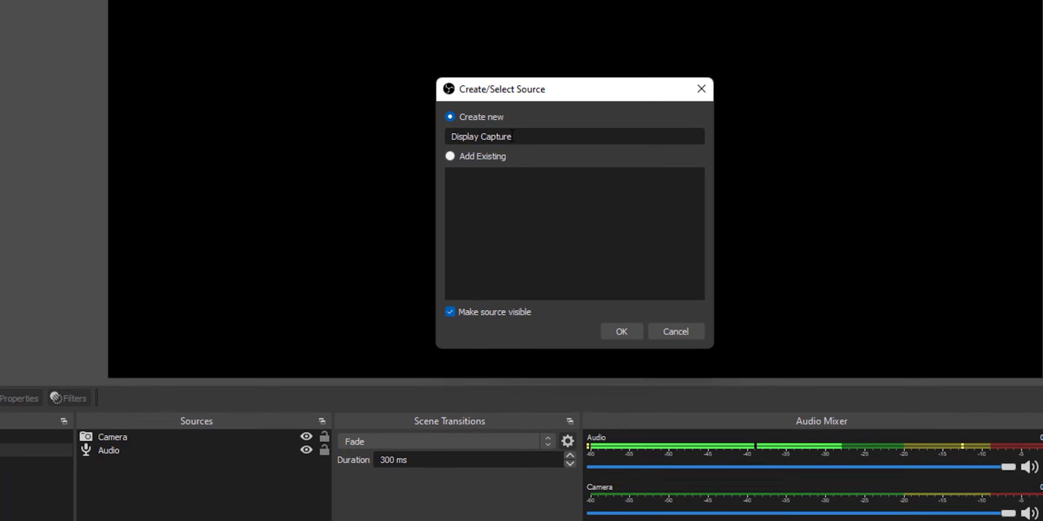
{"action": "double_click", "coordinate": [567, 112]}
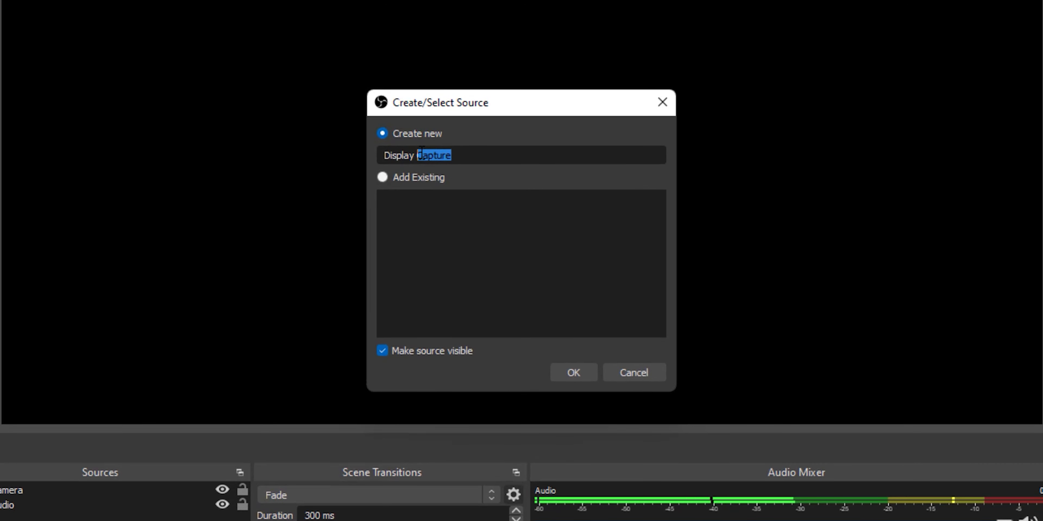
{"action": "key", "text": "BackSpace"}
{"action": "key", "text": "BackSpace"}
{"action": "left_click", "coordinate": [583, 367]}
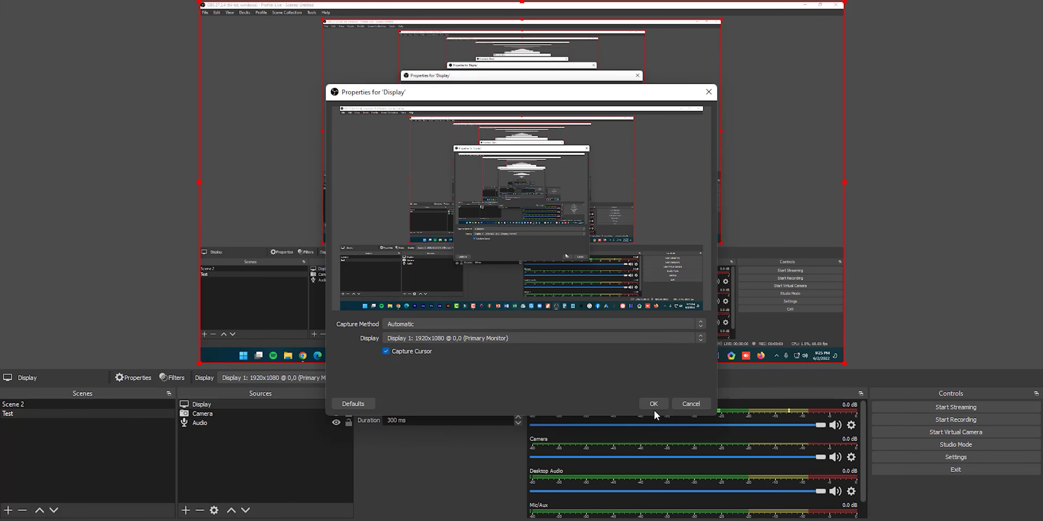
{"action": "left_click", "coordinate": [689, 441]}
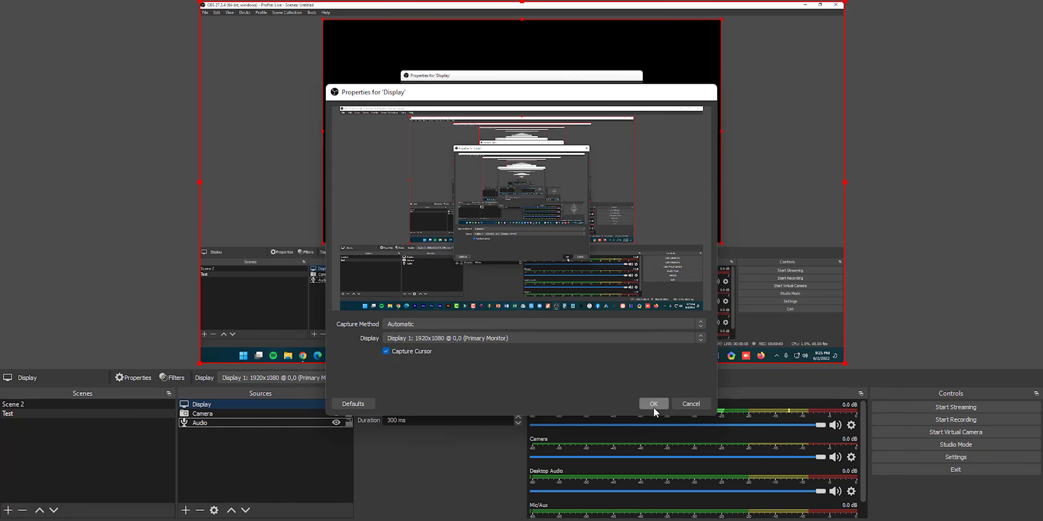
Delete the Camera source from the Test scene and leave no source selected.
{"action": "left_click", "coordinate": [289, 57]}
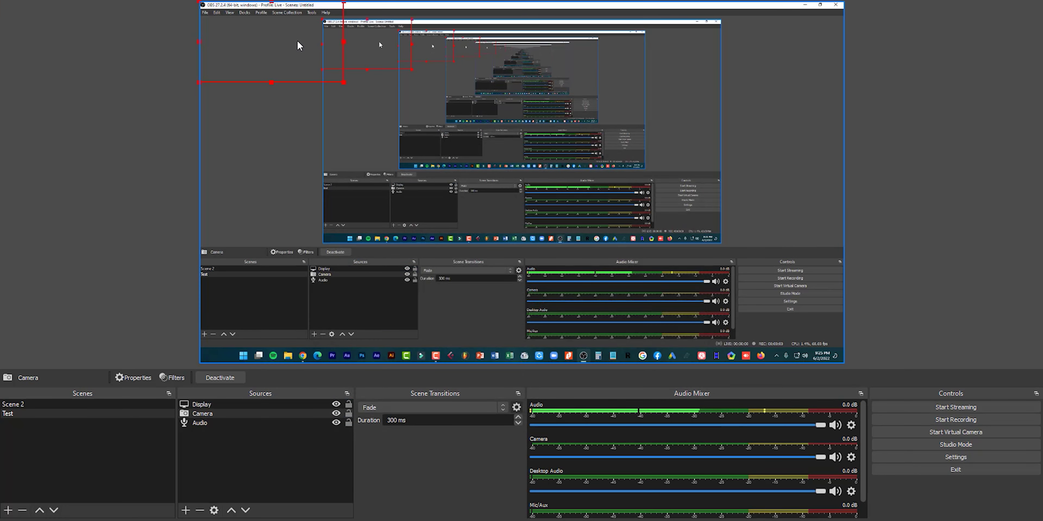
{"action": "left_click", "coordinate": [280, 60]}
{"action": "left_click", "coordinate": [275, 59]}
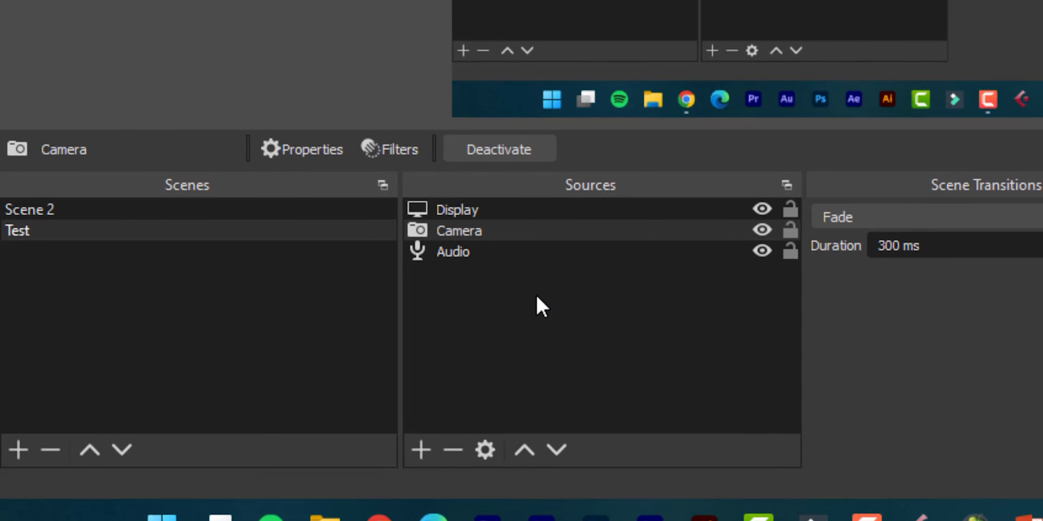
{"action": "left_click", "coordinate": [475, 235]}
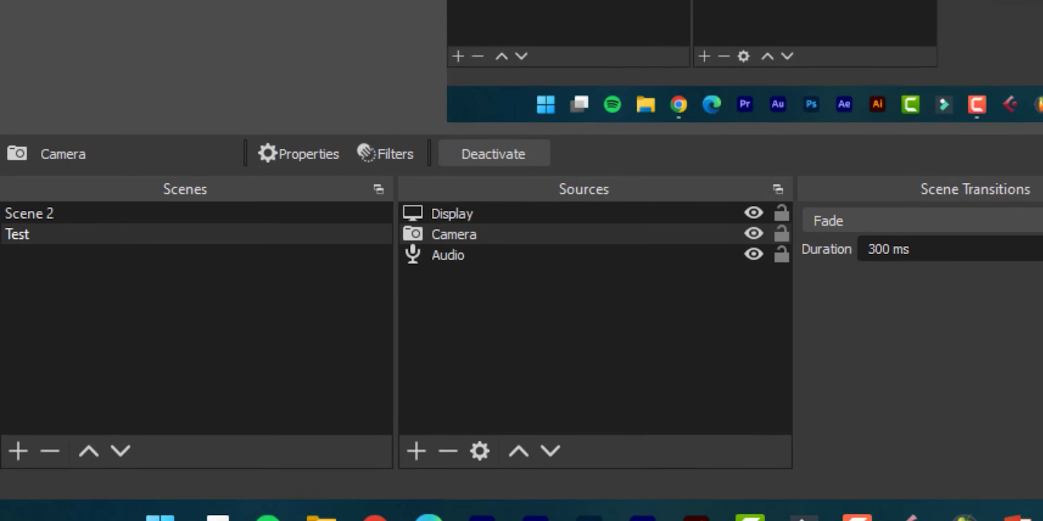
{"action": "key", "text": "Delete"}
{"action": "left_click", "coordinate": [552, 265]}
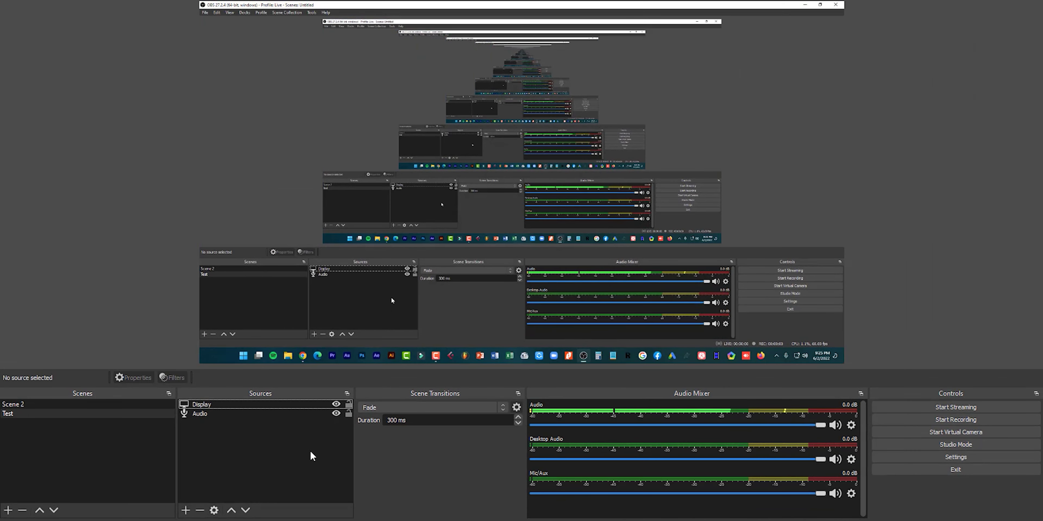
Add a new Text (GDI+) source named "SUBSCRIBE TEXT" to the Test scene.
{"action": "right_click", "coordinate": [228, 460]}
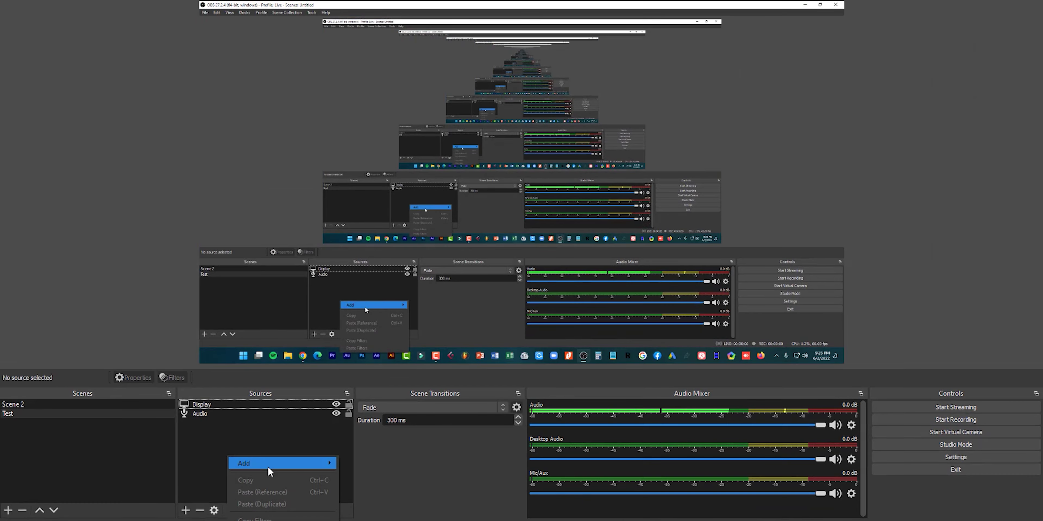
{"action": "mouse_move", "coordinate": [308, 464]}
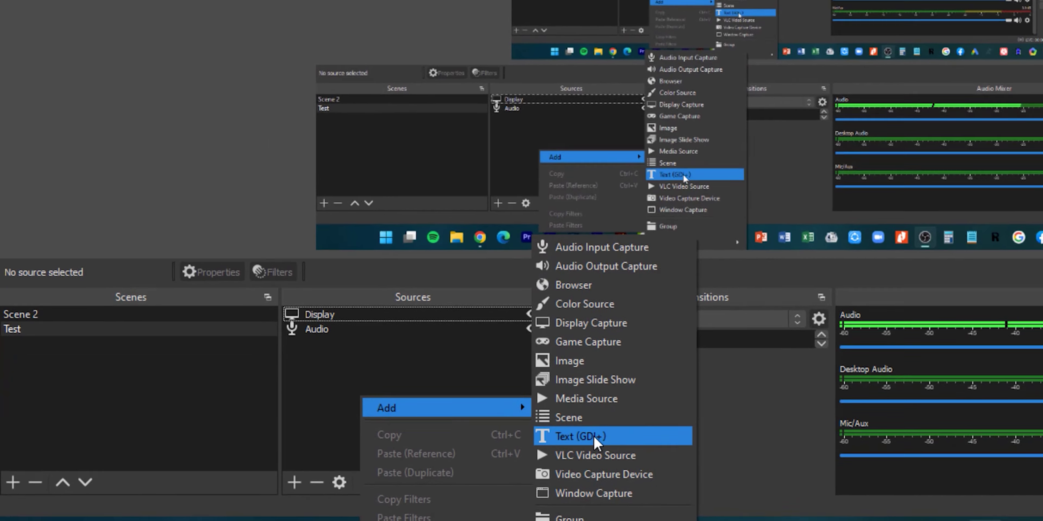
{"action": "left_click", "coordinate": [603, 435]}
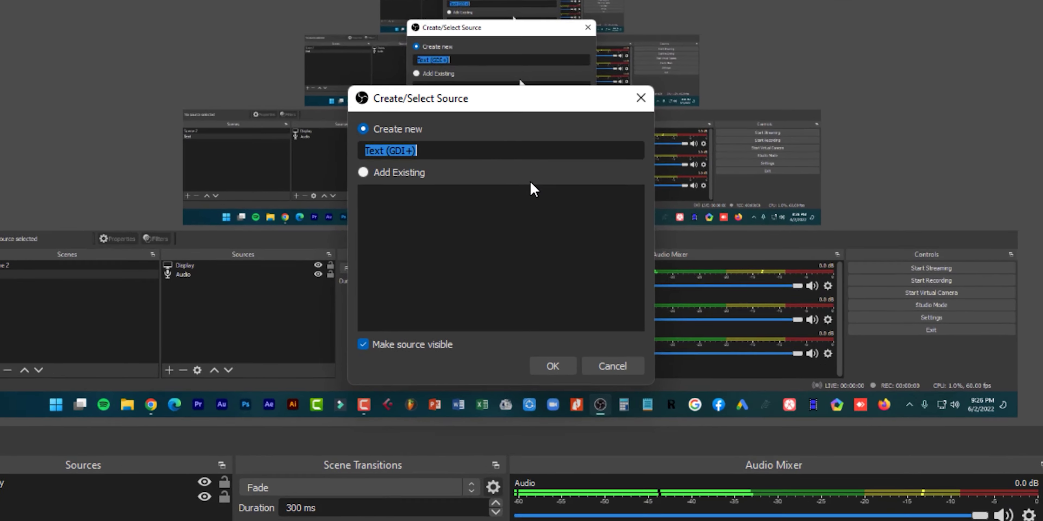
{"action": "type", "text": "SUBSCRIBE TEXT"}
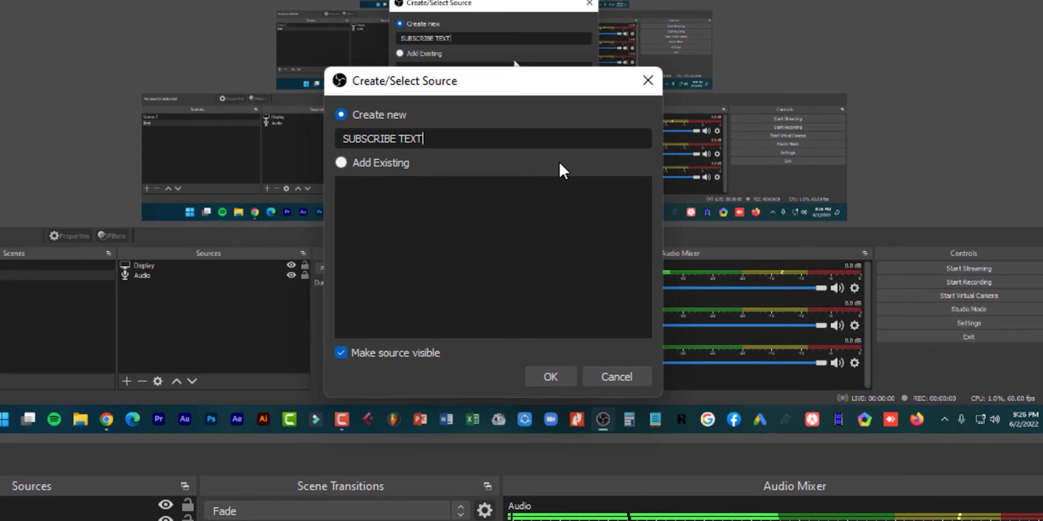
{"action": "left_click", "coordinate": [574, 374]}
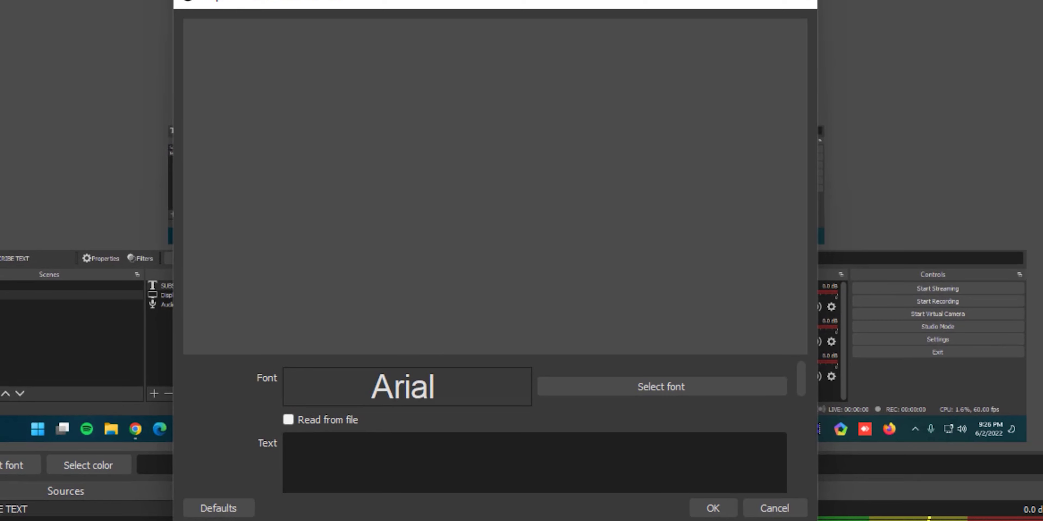
Enter "SUBSCRIBE" as the source's text and set its Arial font style to Black.
{"action": "type", "text": "S"}
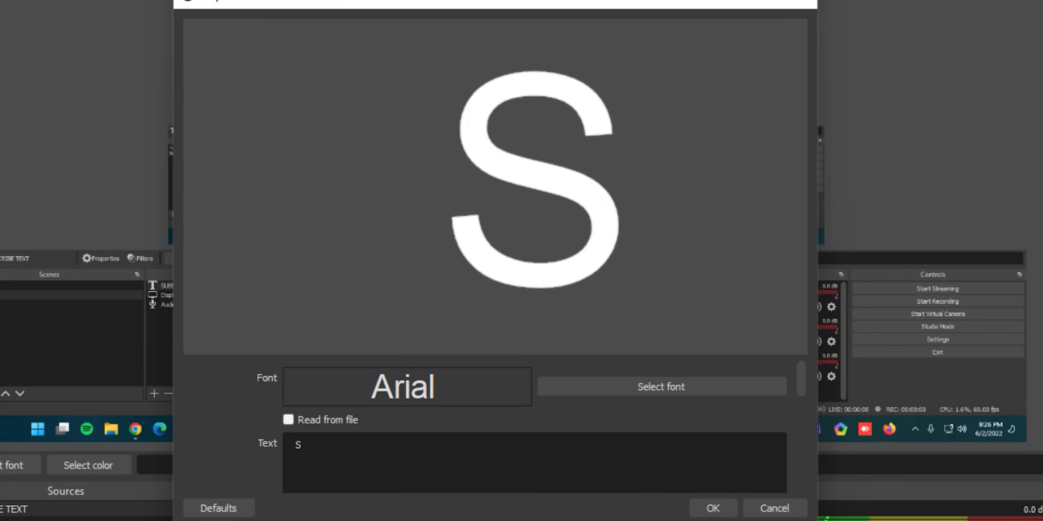
{"action": "type", "text": "UBSCRIBE"}
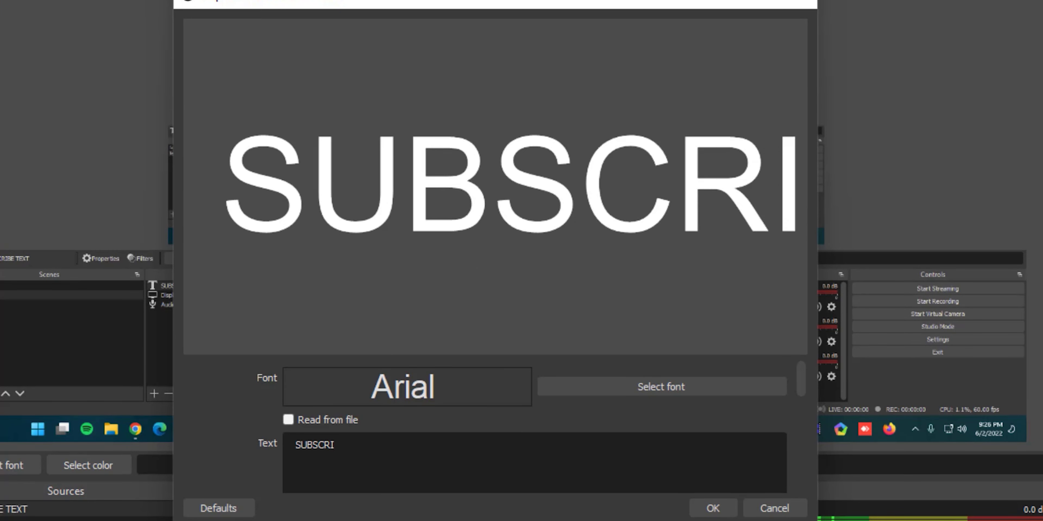
{"action": "scroll", "coordinate": [686, 434], "scroll_direction": "down", "scroll_amount": 1}
{"action": "scroll", "coordinate": [686, 434], "scroll_direction": "up", "scroll_amount": 1}
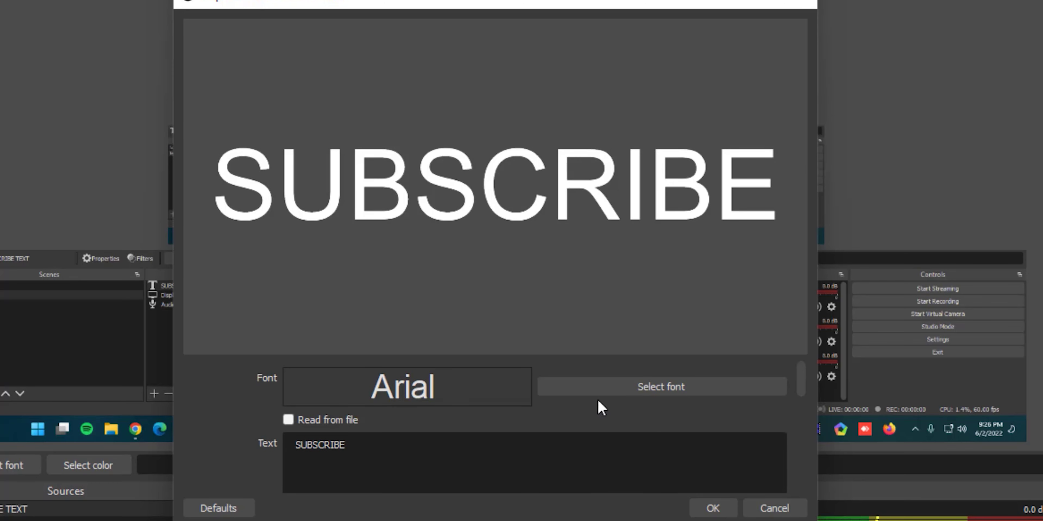
{"action": "left_click", "coordinate": [682, 388]}
{"action": "left_click", "coordinate": [526, 219]}
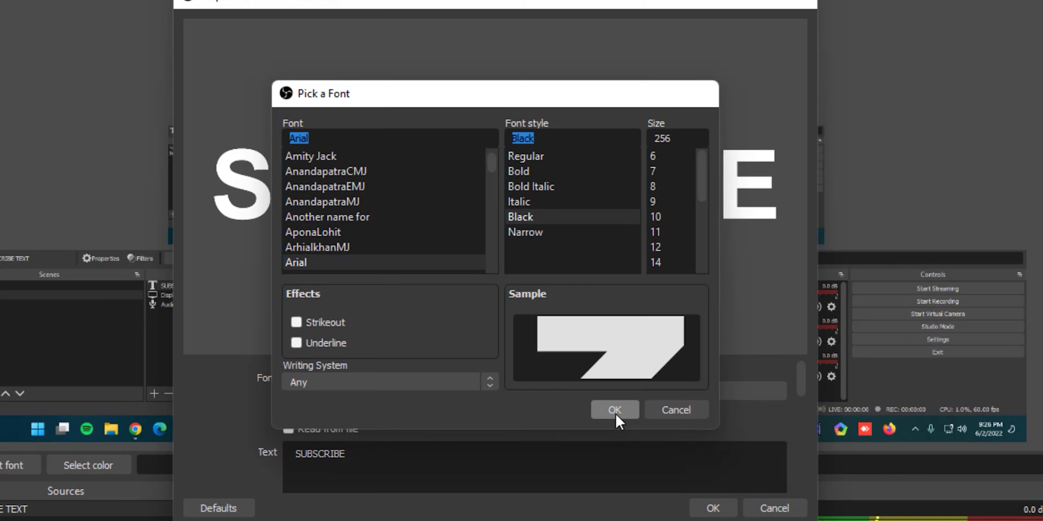
{"action": "left_click", "coordinate": [614, 411]}
Set the text source's background color to red (#ff0000).
{"action": "scroll", "coordinate": [761, 457], "scroll_direction": "down", "scroll_amount": 3}
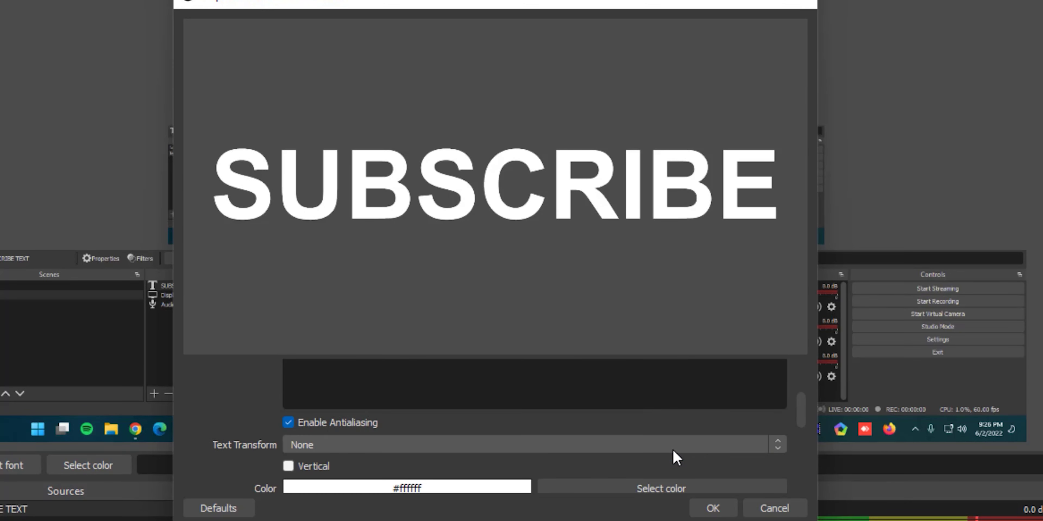
{"action": "scroll", "coordinate": [672, 449], "scroll_direction": "down", "scroll_amount": 1}
{"action": "scroll", "coordinate": [439, 453], "scroll_direction": "down", "scroll_amount": 1}
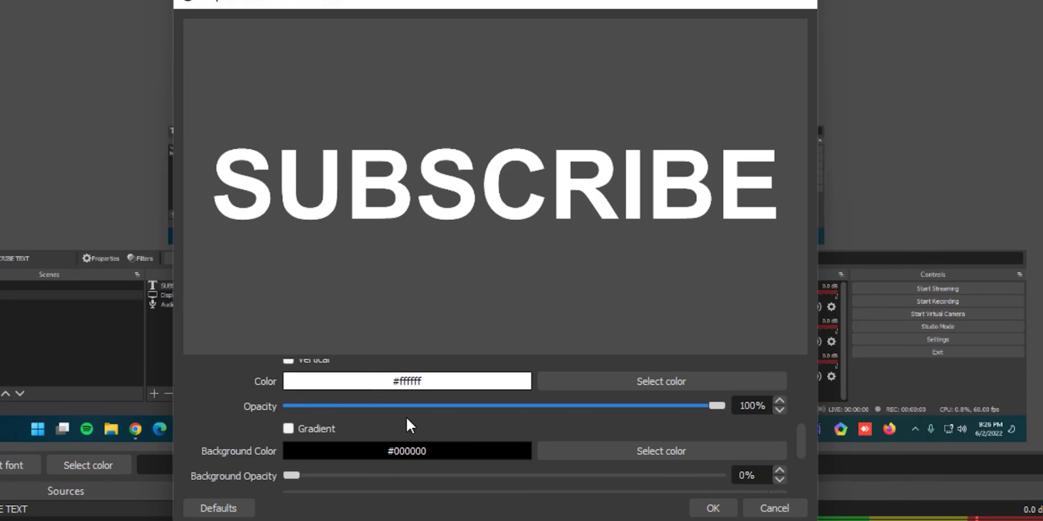
{"action": "scroll", "coordinate": [502, 445], "scroll_direction": "down", "scroll_amount": 2}
{"action": "scroll", "coordinate": [500, 435], "scroll_direction": "up", "scroll_amount": 1}
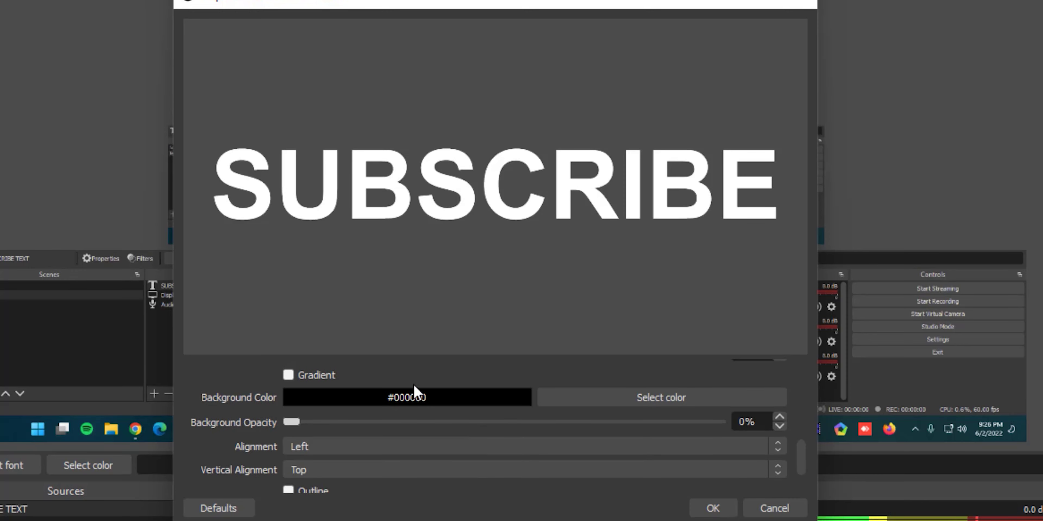
{"action": "left_click", "coordinate": [676, 400]}
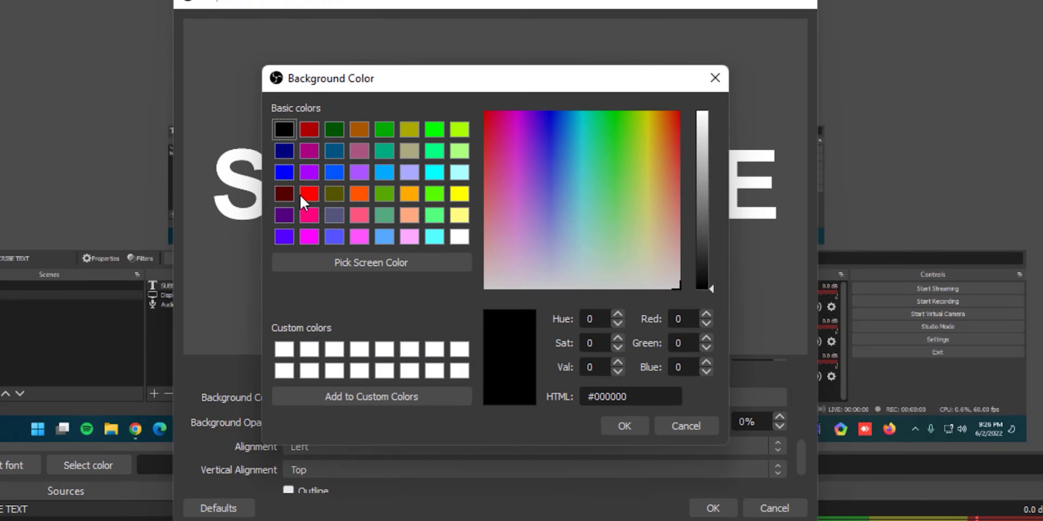
{"action": "left_click", "coordinate": [309, 195]}
{"action": "left_click", "coordinate": [642, 427]}
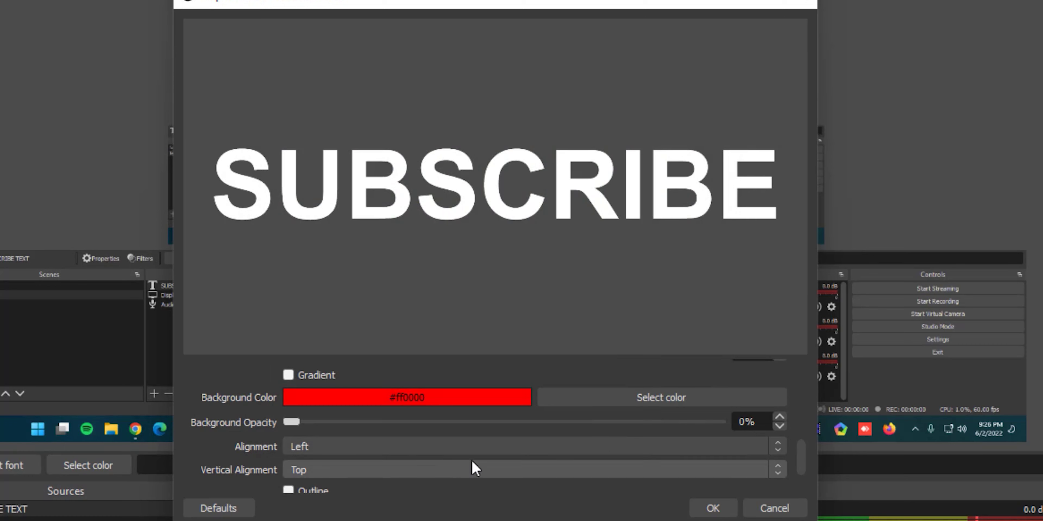
Raise the text's background opacity to 100% and accept the source's properties.
{"action": "scroll", "coordinate": [482, 475], "scroll_direction": "down", "scroll_amount": 2}
{"action": "scroll", "coordinate": [483, 476], "scroll_direction": "up", "scroll_amount": 2}
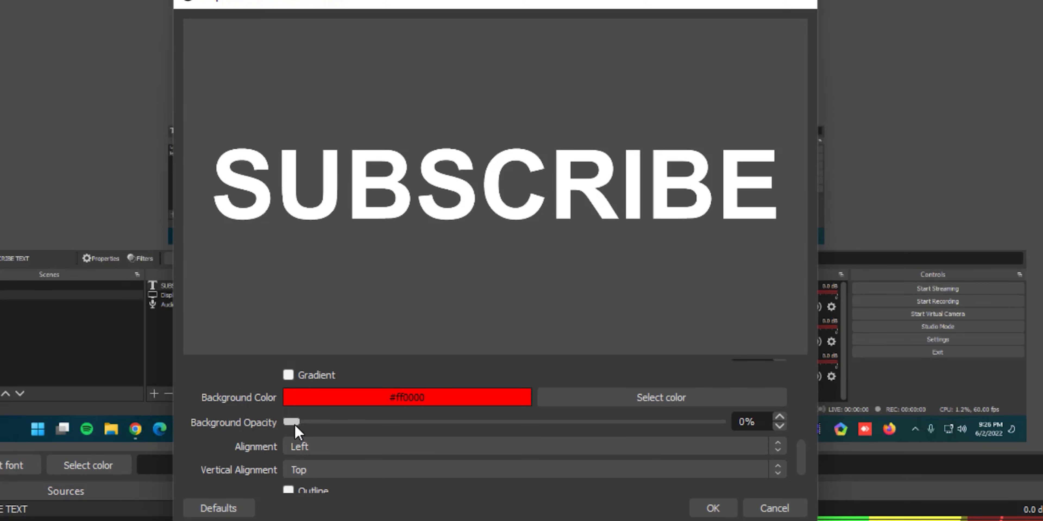
{"action": "left_click_drag", "start_coordinate": [297, 430], "coordinate": [779, 421]}
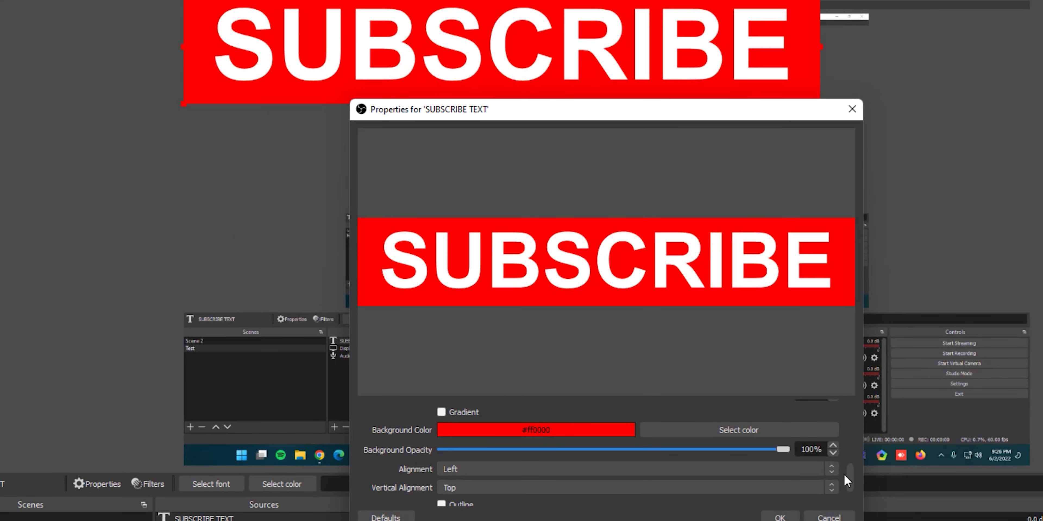
{"action": "left_click", "coordinate": [780, 517]}
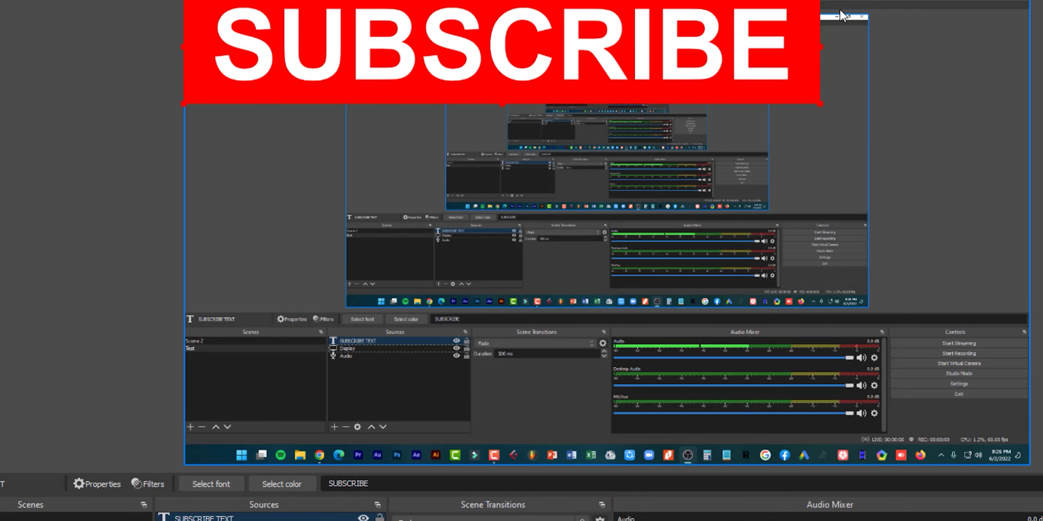
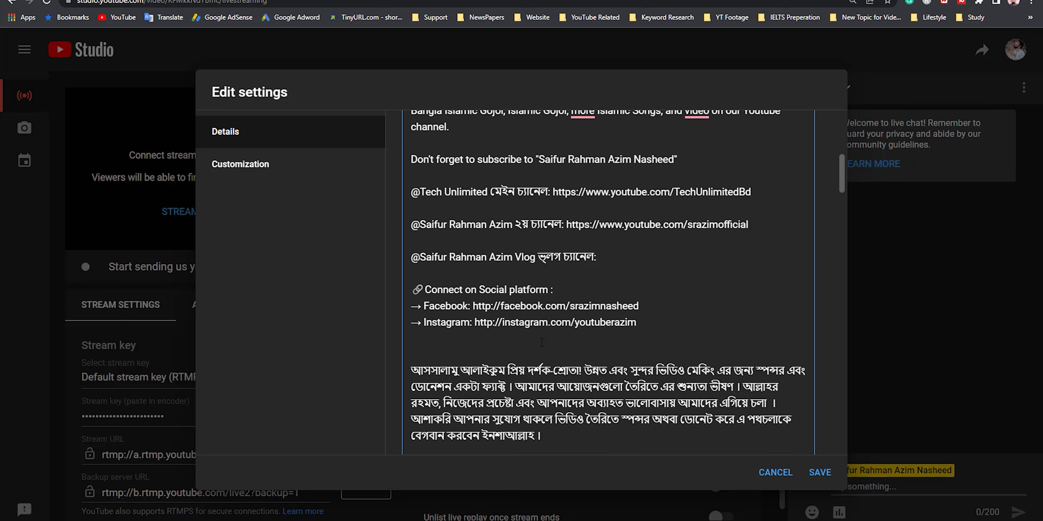
In YouTube Studio's stream settings, review the description text from its beginning through to the visibility and category options.
{"action": "scroll", "coordinate": [574, 356], "scroll_direction": "up", "scroll_amount": 8}
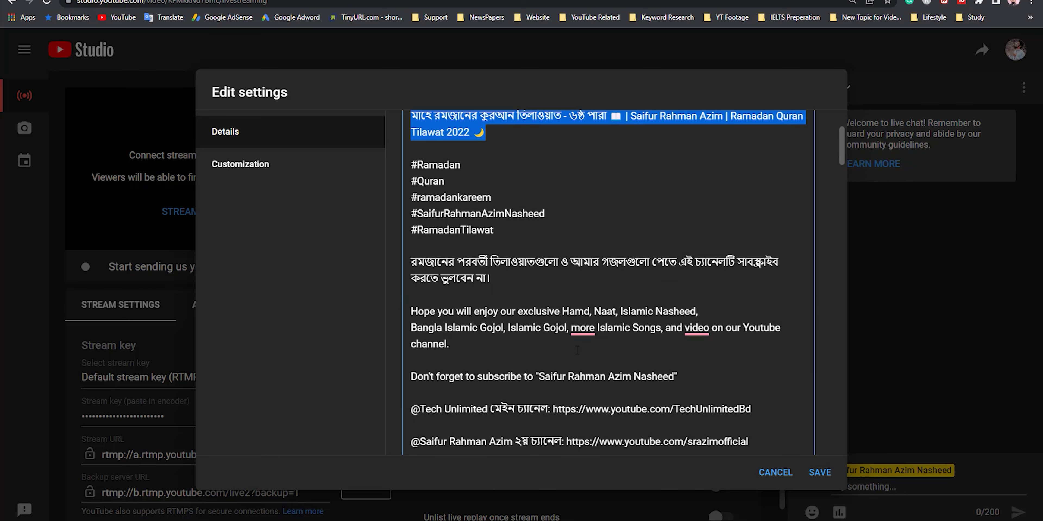
{"action": "scroll", "coordinate": [576, 350], "scroll_direction": "up", "scroll_amount": 3}
{"action": "left_click", "coordinate": [547, 339]}
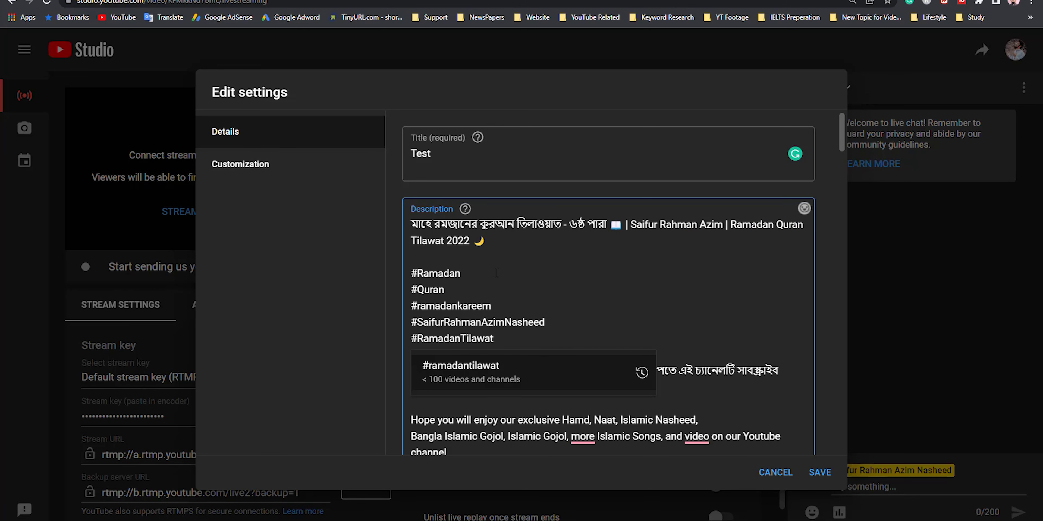
{"action": "scroll", "coordinate": [497, 273], "scroll_direction": "down", "scroll_amount": 9}
{"action": "scroll", "coordinate": [778, 434], "scroll_direction": "down", "scroll_amount": 3}
{"action": "scroll", "coordinate": [737, 412], "scroll_direction": "down", "scroll_amount": 4}
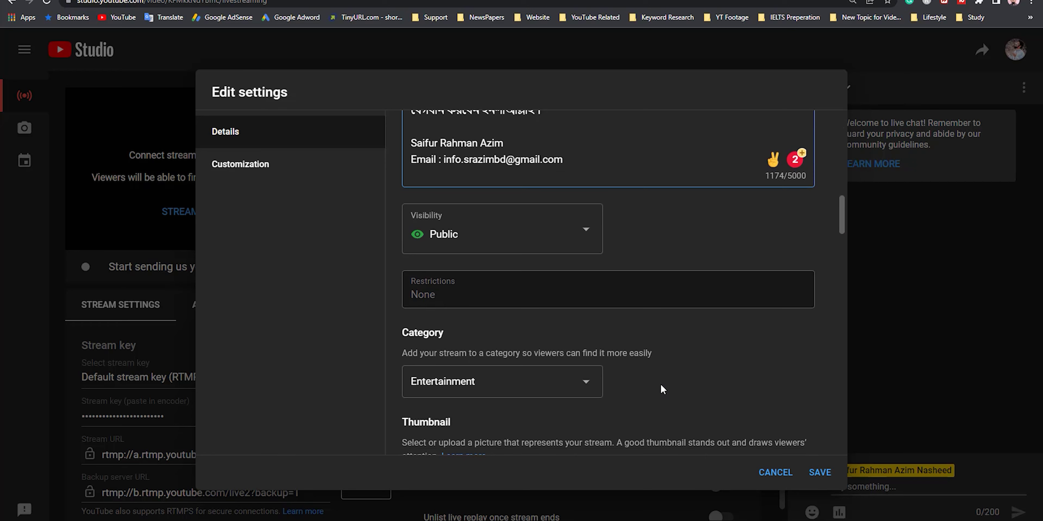
Switch the stream's visibility to Private and back to Public, closing the privacy options.
{"action": "left_click", "coordinate": [509, 239]}
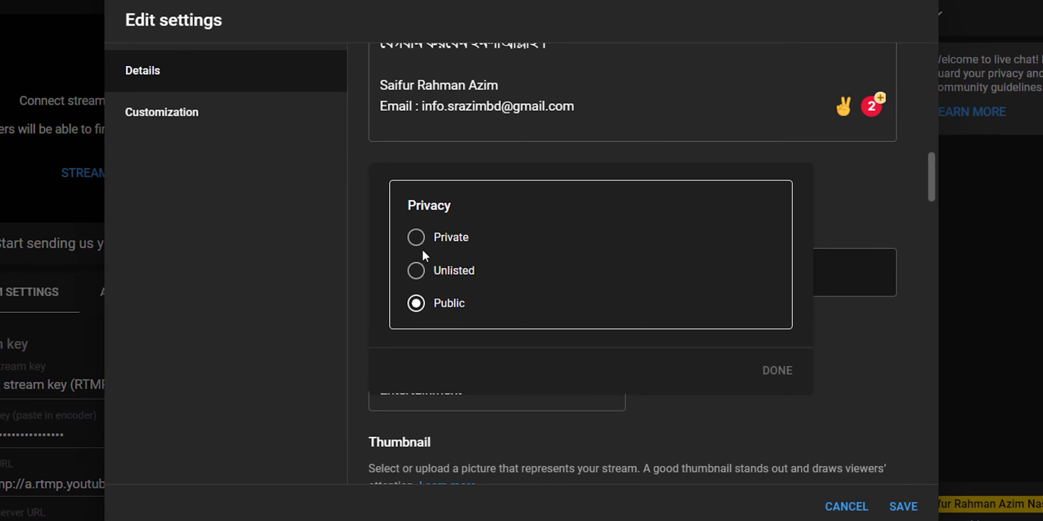
{"action": "left_click", "coordinate": [417, 239]}
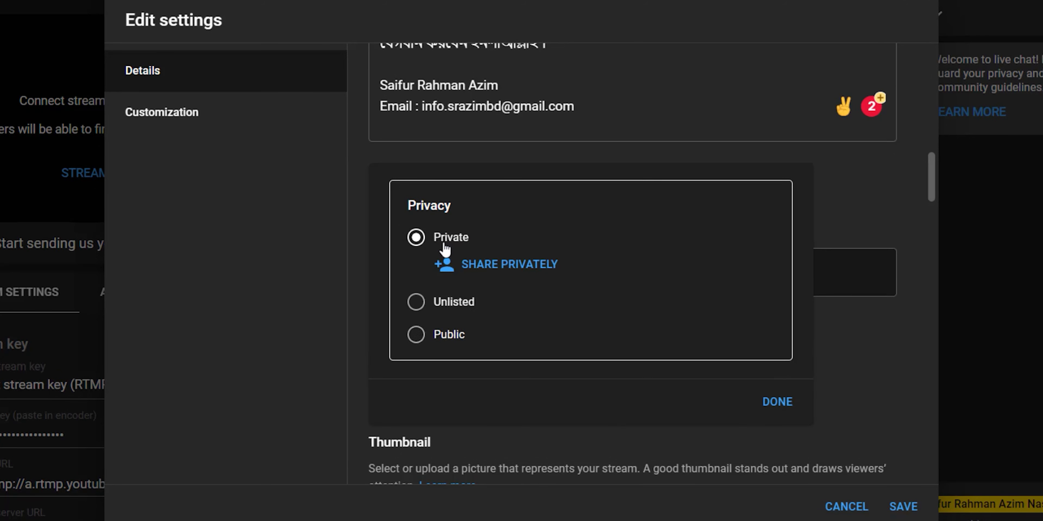
{"action": "left_click", "coordinate": [416, 342]}
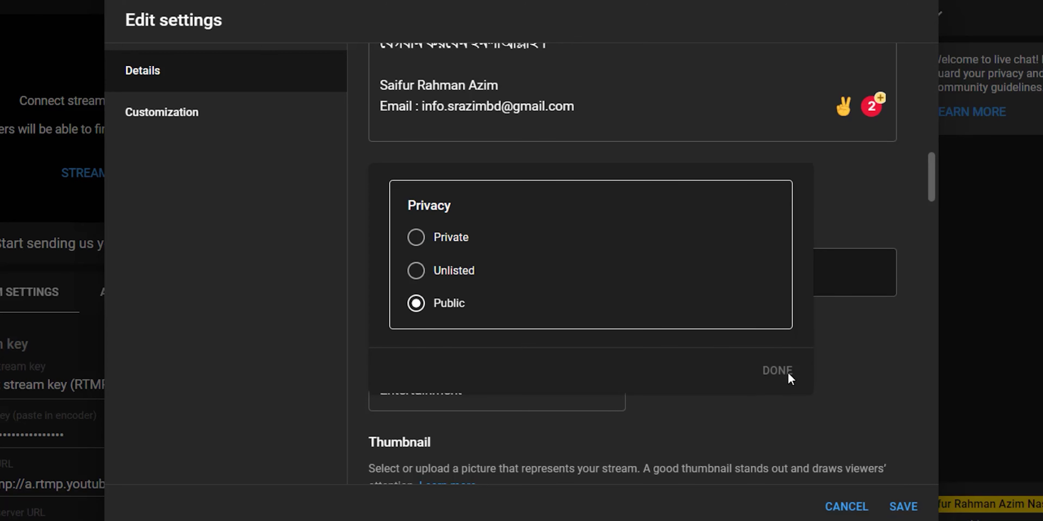
{"action": "left_click", "coordinate": [777, 370]}
{"action": "scroll", "coordinate": [532, 315], "scroll_direction": "up", "scroll_amount": 3}
{"action": "scroll", "coordinate": [605, 443], "scroll_direction": "down", "scroll_amount": 4}
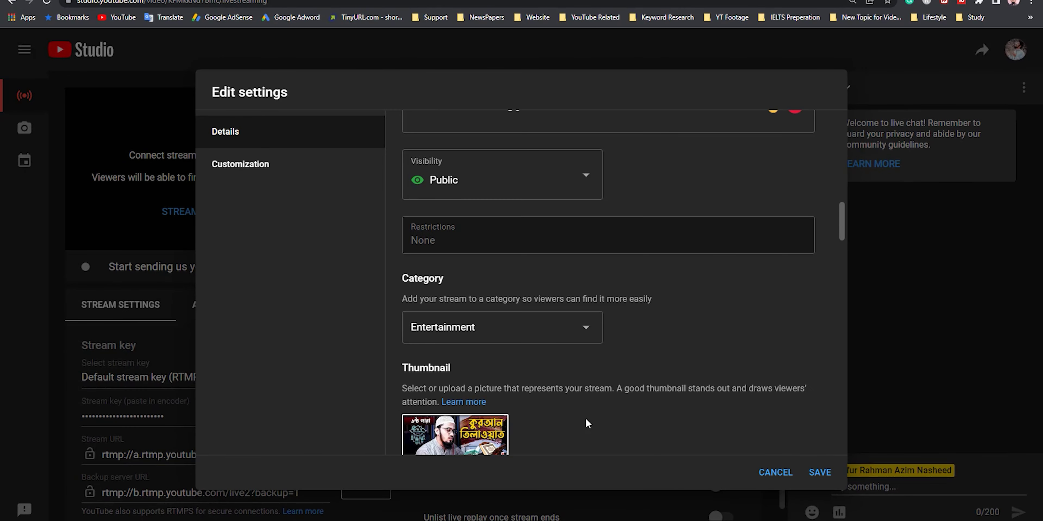
{"action": "scroll", "coordinate": [584, 384], "scroll_direction": "down", "scroll_amount": 4}
{"action": "scroll", "coordinate": [543, 366], "scroll_direction": "up", "scroll_amount": 3}
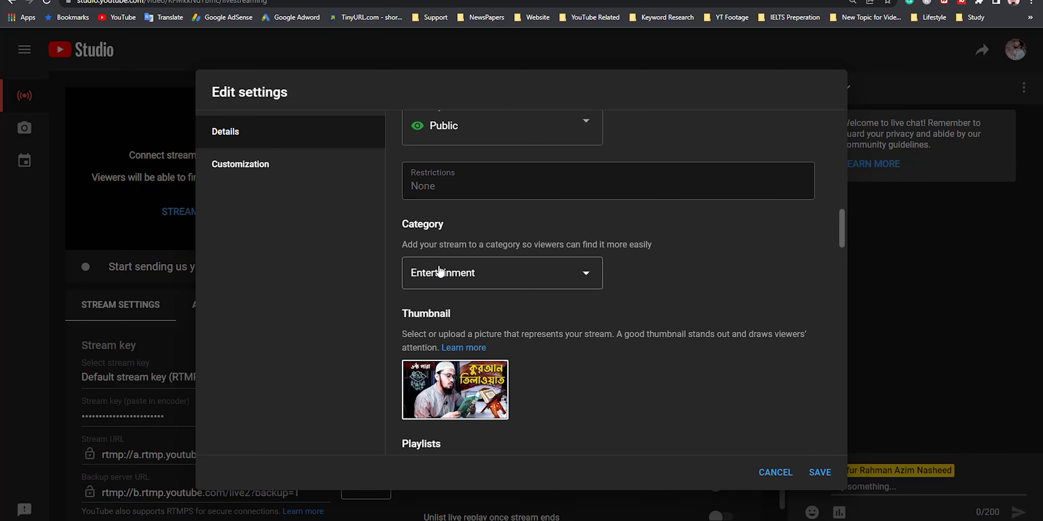
{"action": "scroll", "coordinate": [484, 407], "scroll_direction": "down", "scroll_amount": 2}
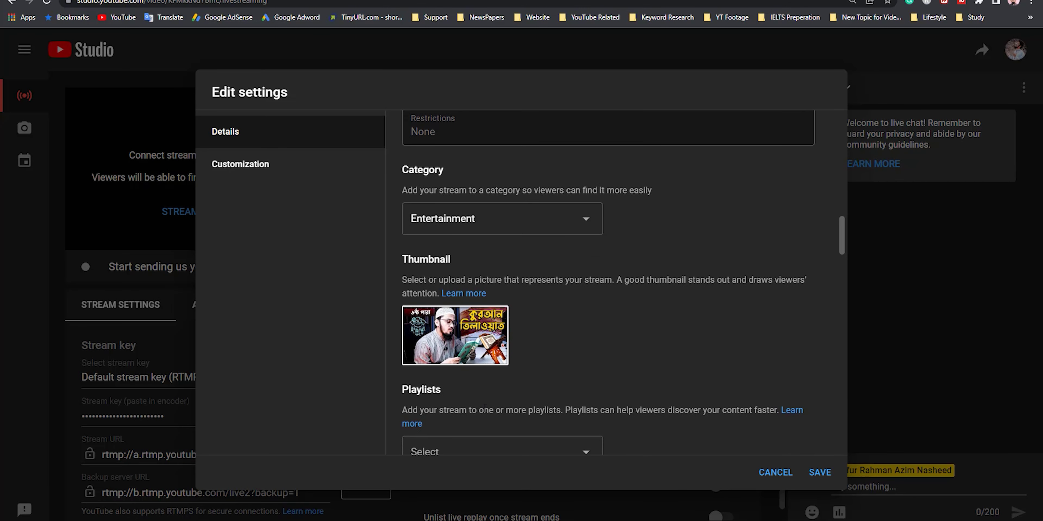
{"action": "left_click", "coordinate": [500, 324]}
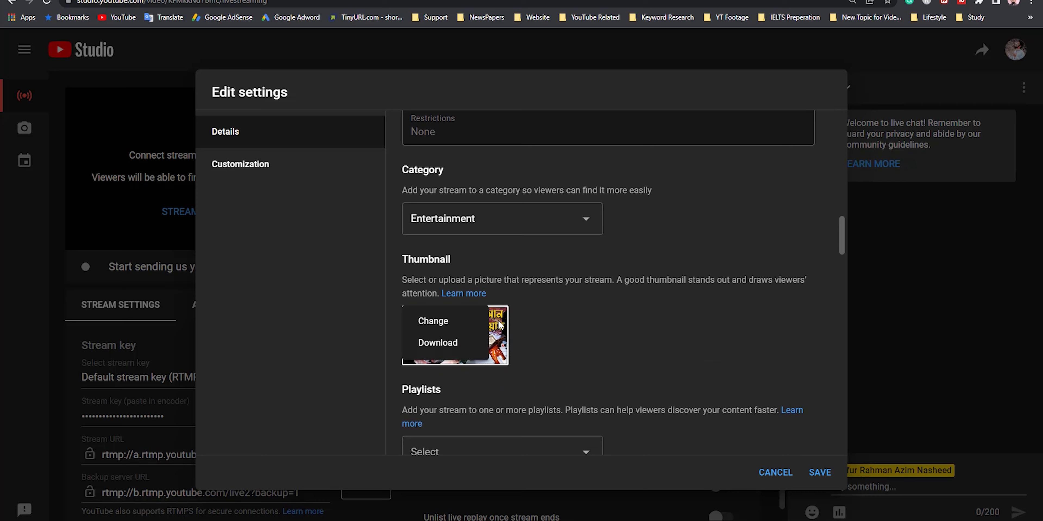
{"action": "left_click", "coordinate": [433, 321]}
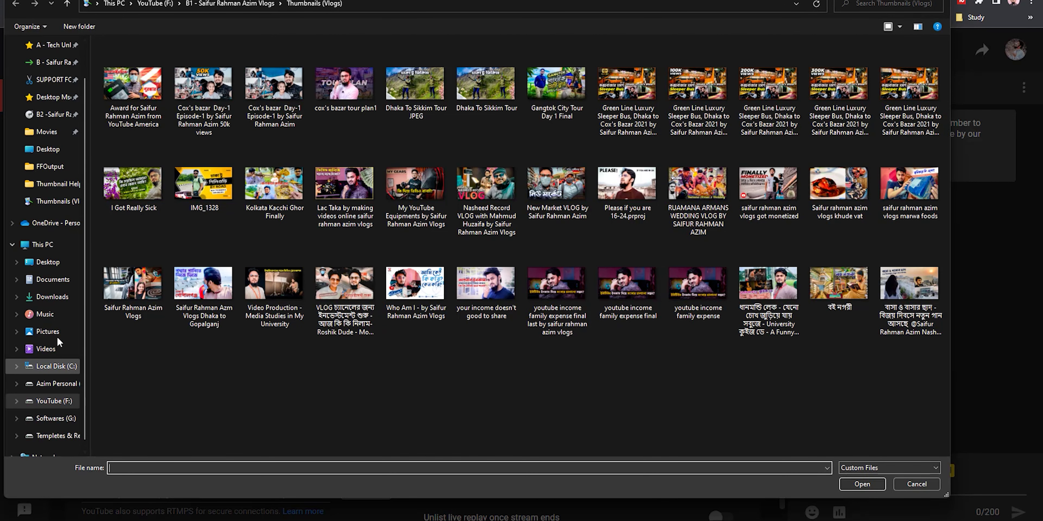
{"action": "left_click", "coordinate": [47, 332]}
{"action": "left_click", "coordinate": [59, 282]}
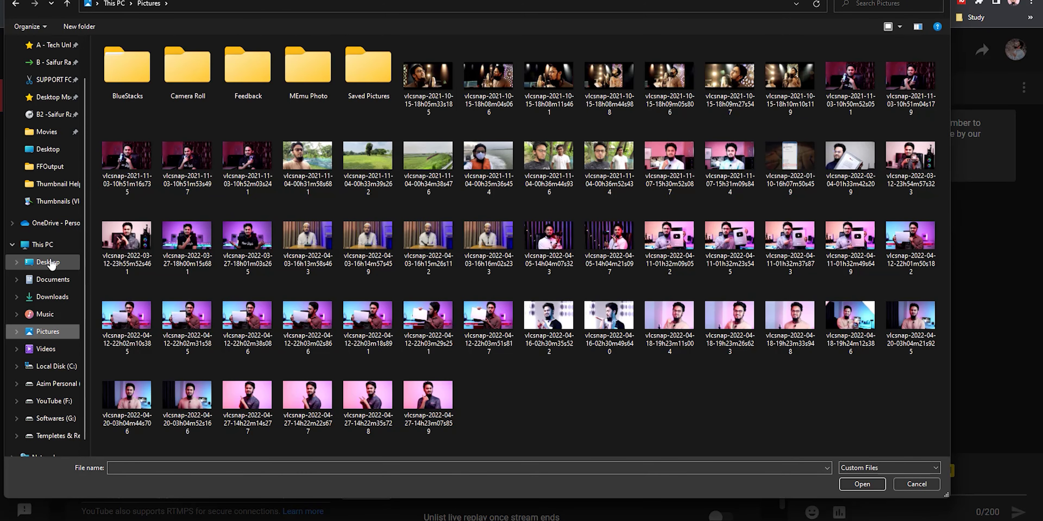
{"action": "left_click", "coordinate": [50, 302]}
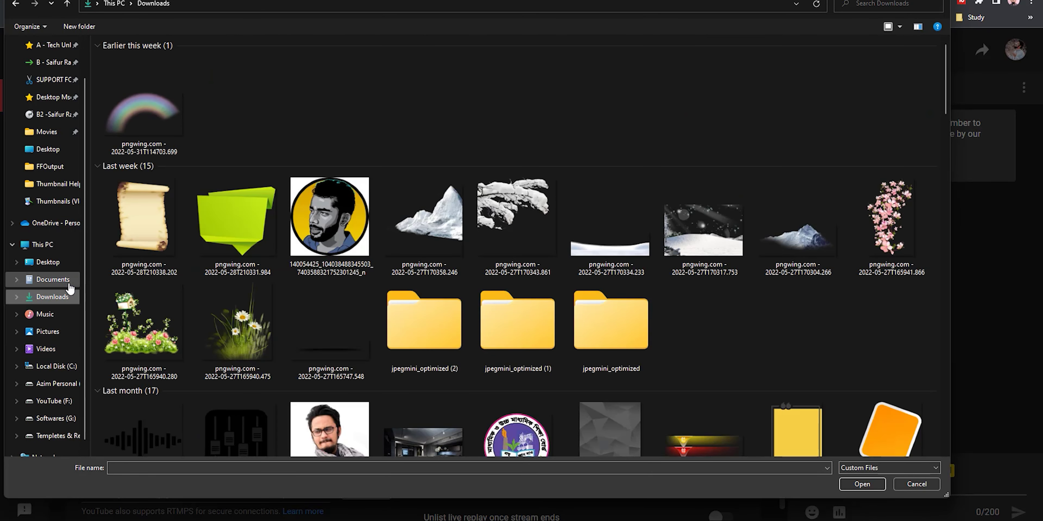
{"action": "left_click", "coordinate": [59, 367]}
{"action": "left_click", "coordinate": [63, 336]}
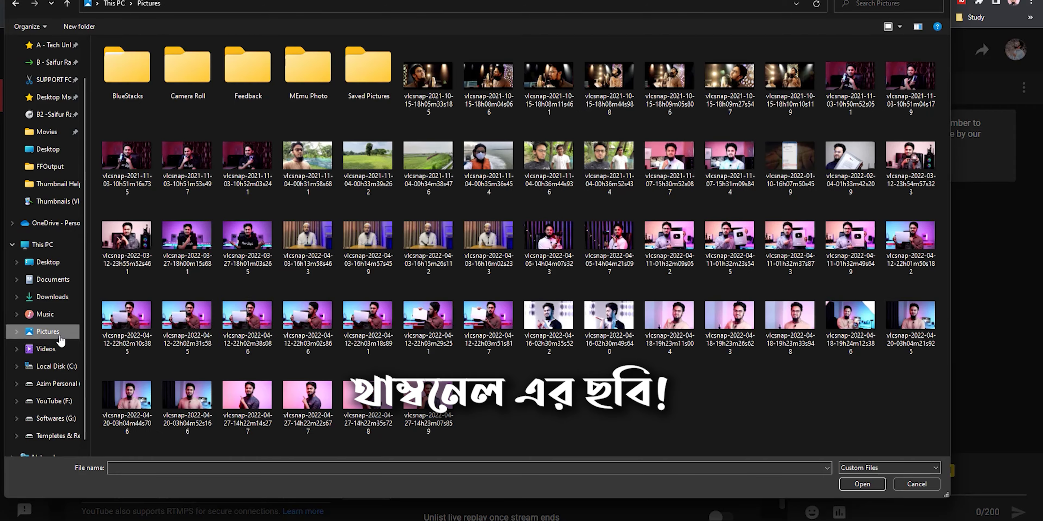
{"action": "double_click", "coordinate": [245, 236]}
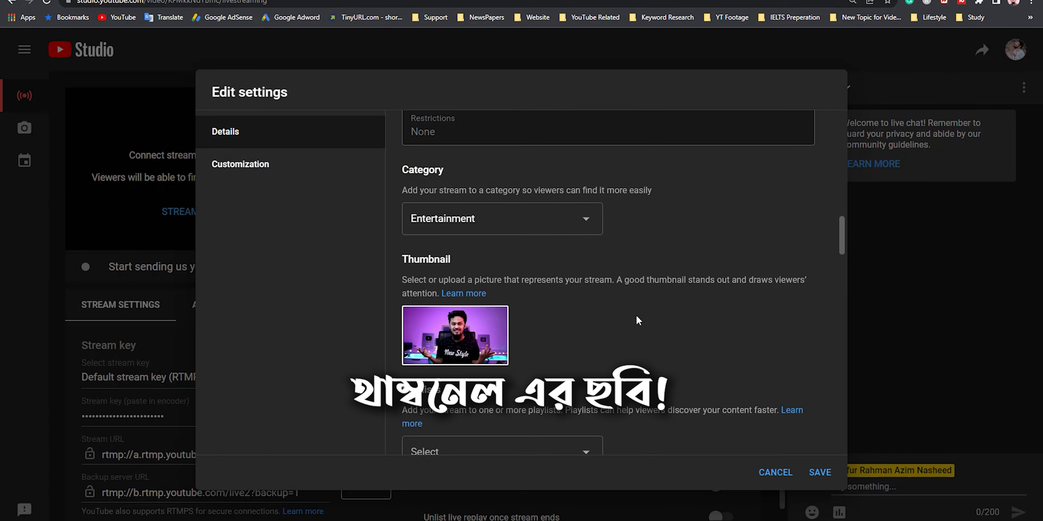
{"action": "left_click", "coordinate": [815, 473]}
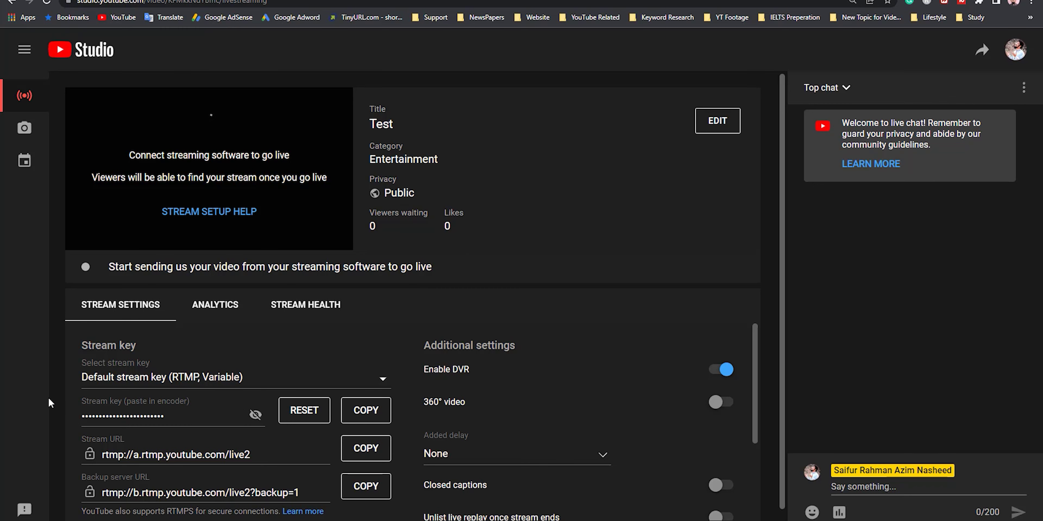
Copy the default stream key from the YouTube stream settings.
{"action": "scroll", "coordinate": [110, 388], "scroll_direction": "down", "scroll_amount": 2}
{"action": "scroll", "coordinate": [112, 386], "scroll_direction": "up", "scroll_amount": 2}
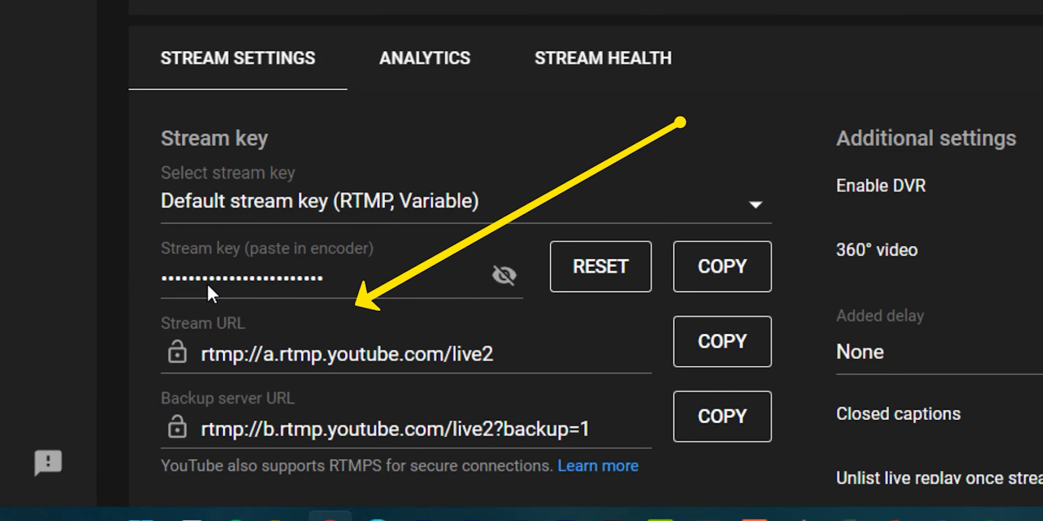
{"action": "left_click", "coordinate": [755, 288]}
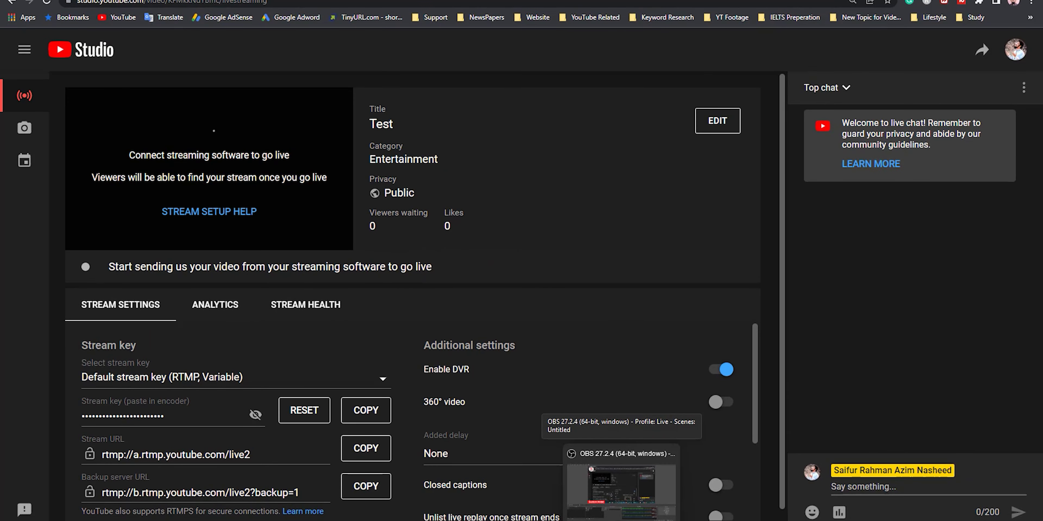
Switch to OBS Studio and open its Stream settings, looking over the video, audio and output settings on the way.
{"action": "left_click", "coordinate": [622, 489]}
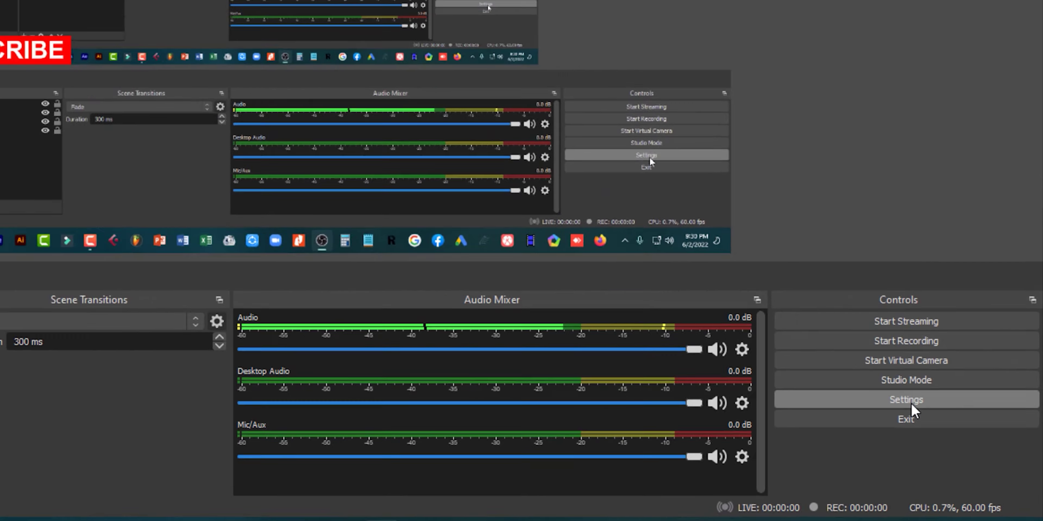
{"action": "left_click", "coordinate": [834, 314]}
{"action": "left_click", "coordinate": [294, 104]}
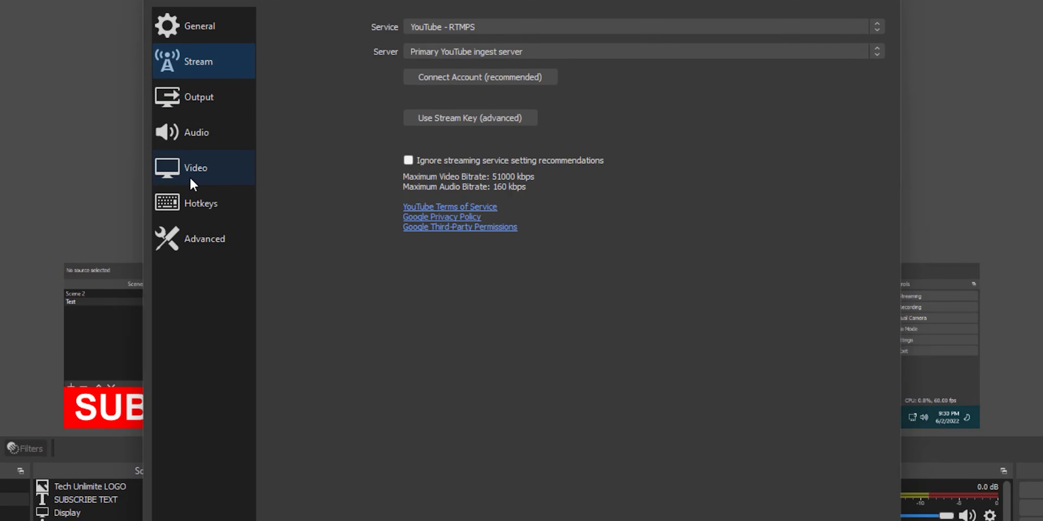
{"action": "left_click", "coordinate": [195, 133]}
{"action": "left_click", "coordinate": [201, 168]}
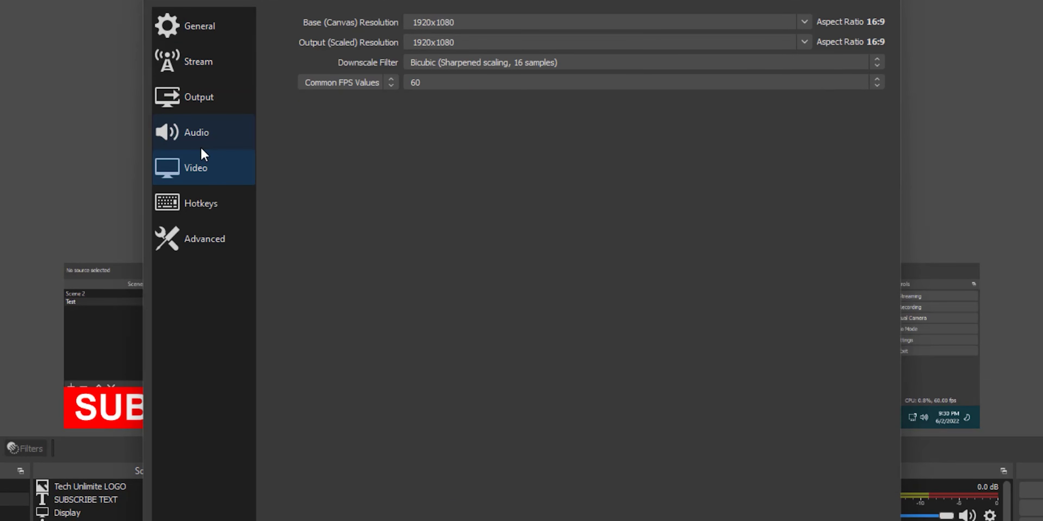
{"action": "left_click", "coordinate": [204, 149]}
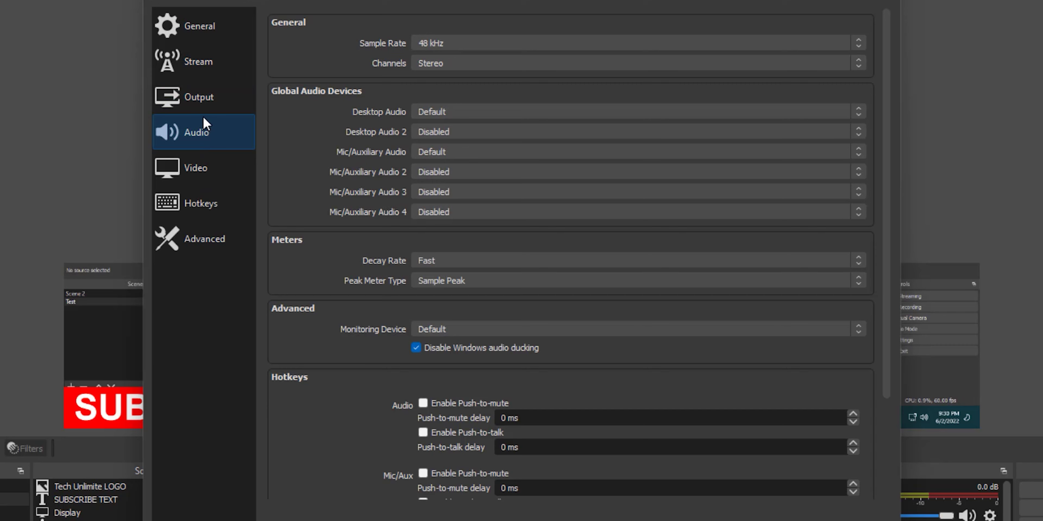
{"action": "left_click", "coordinate": [202, 99]}
{"action": "left_click", "coordinate": [200, 62]}
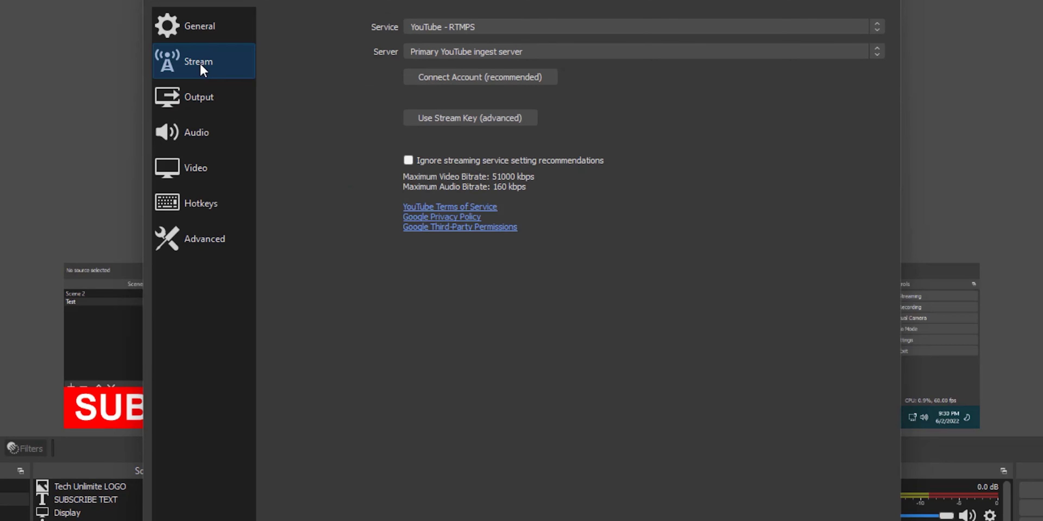
Choose YouTube - RTMPS as the streaming service and keep the Primary YouTube ingest server as its server.
{"action": "left_click", "coordinate": [483, 29]}
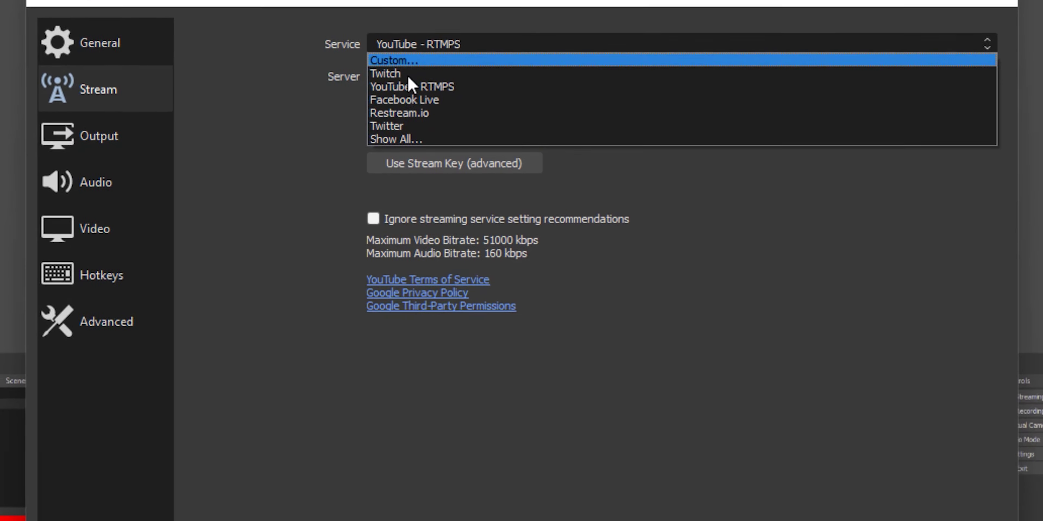
{"action": "left_click", "coordinate": [434, 90]}
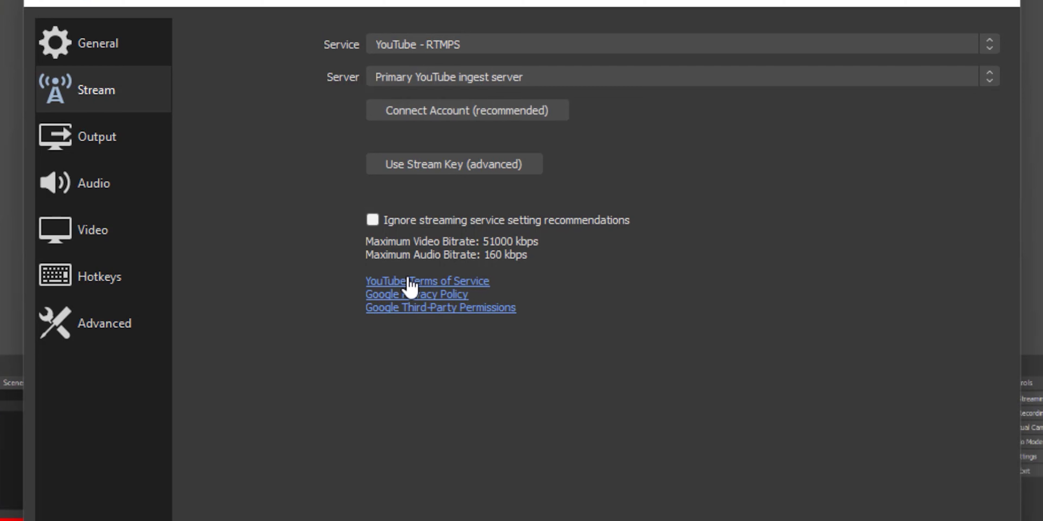
{"action": "left_click", "coordinate": [476, 78]}
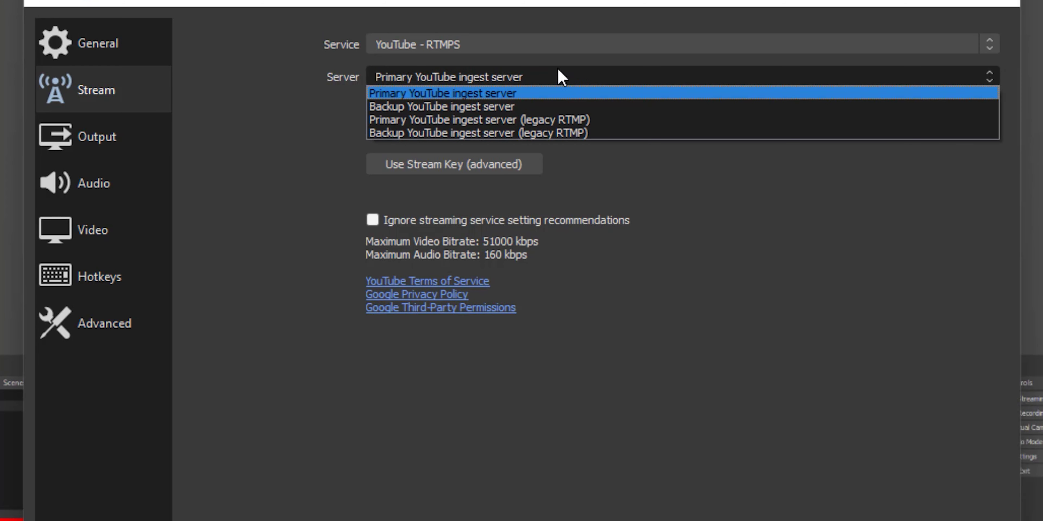
{"action": "left_click", "coordinate": [269, 77]}
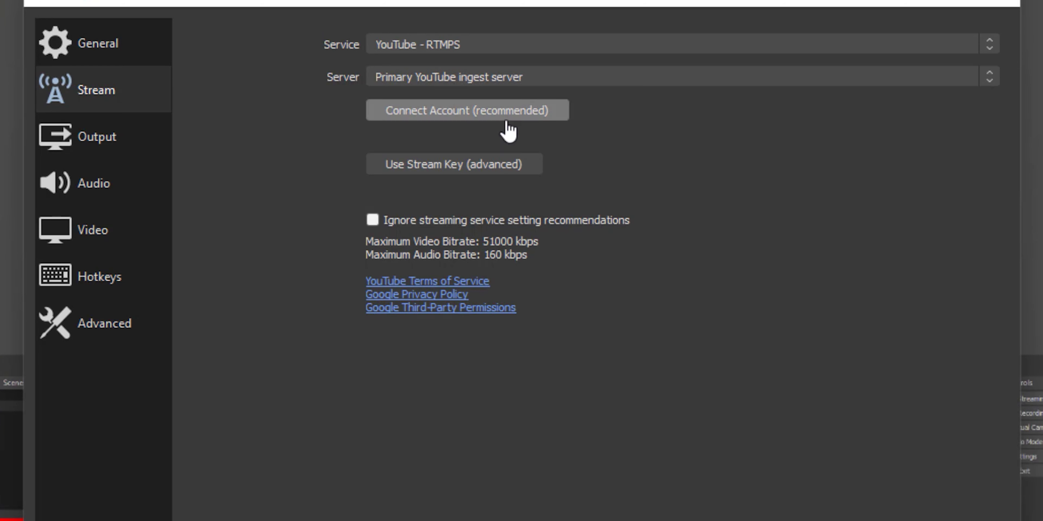
Use a stream key for the connection, replace the stored key with the copied stream key, and apply and accept the settings.
{"action": "left_click", "coordinate": [463, 169]}
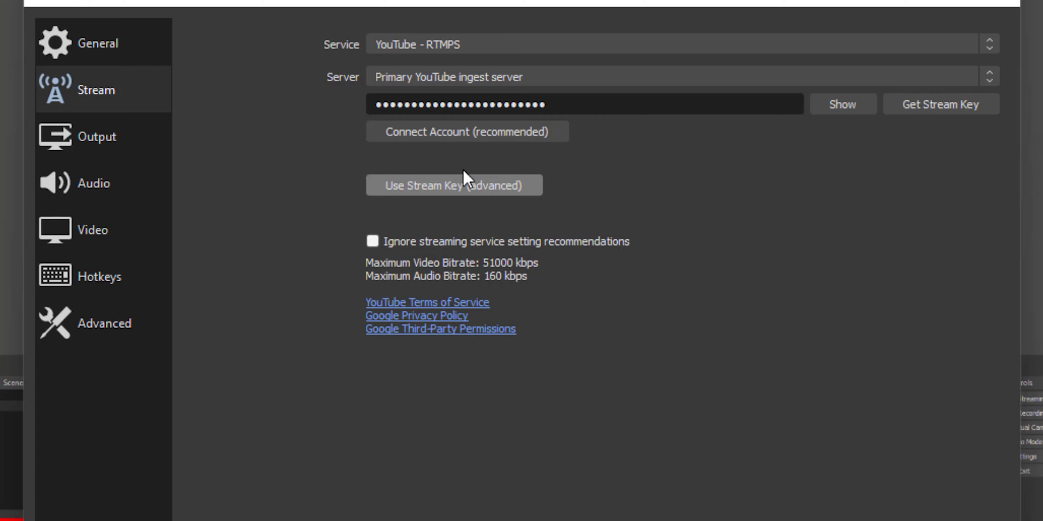
{"action": "left_click_drag", "start_coordinate": [651, 104], "coordinate": [310, 107]}
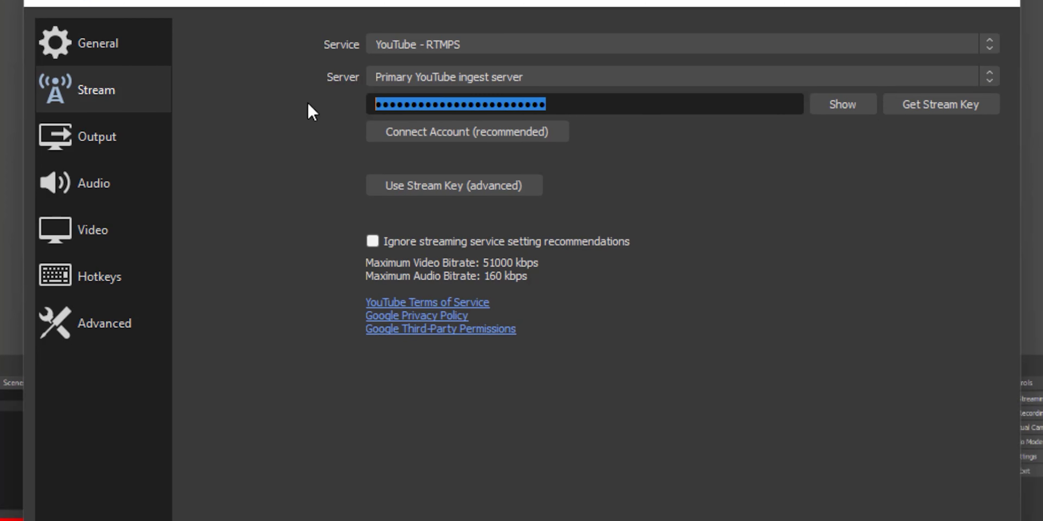
{"action": "left_click", "coordinate": [854, 112]}
{"action": "left_click_drag", "start_coordinate": [583, 105], "coordinate": [240, 104]}
{"action": "key", "text": "ctrl+v"}
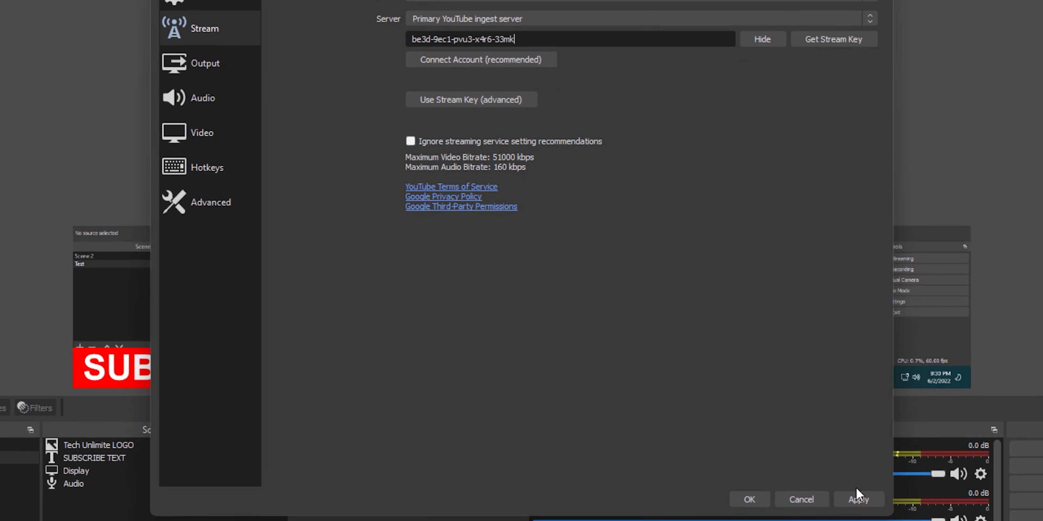
{"action": "left_click", "coordinate": [854, 498]}
{"action": "left_click", "coordinate": [748, 496]}
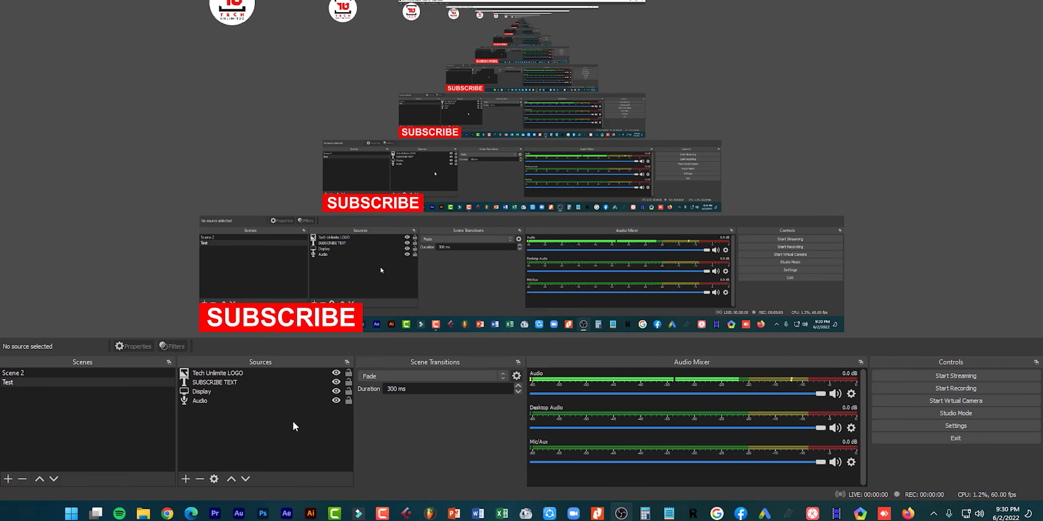
Switch to YouTube Studio in the browser and review the stream's latency options, additional settings, analytics and stream health.
{"action": "left_click", "coordinate": [167, 513]}
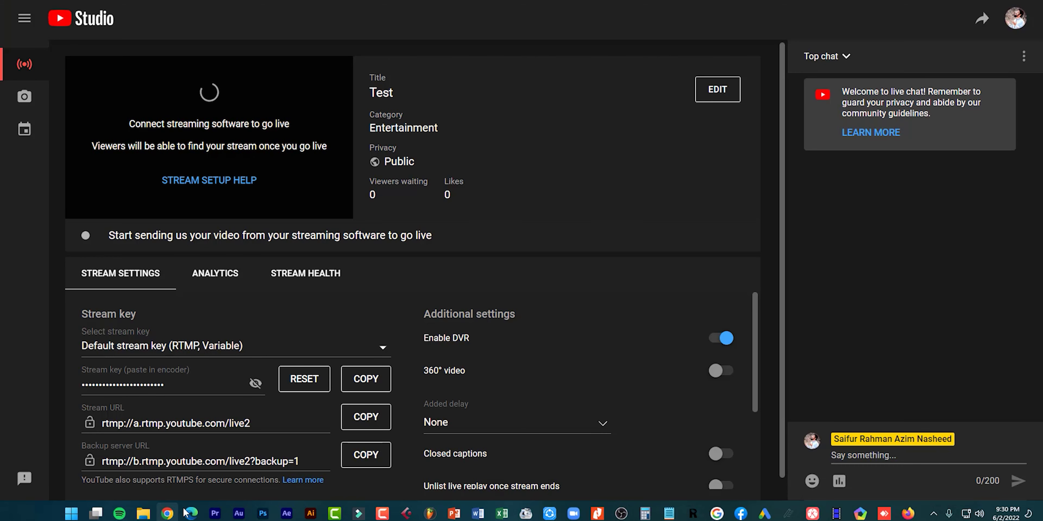
{"action": "scroll", "coordinate": [598, 410], "scroll_direction": "down", "scroll_amount": 5}
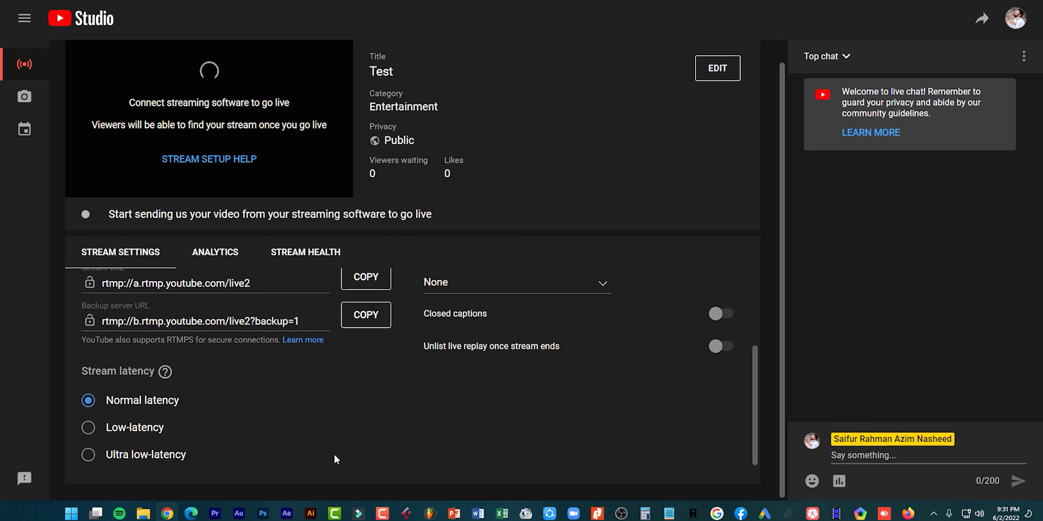
{"action": "scroll", "coordinate": [505, 457], "scroll_direction": "up", "scroll_amount": 3}
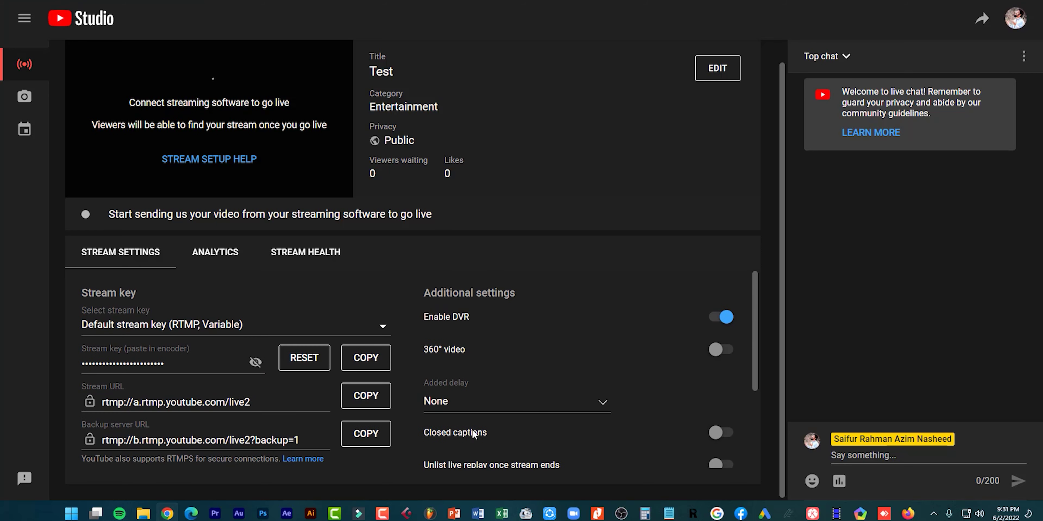
{"action": "left_click", "coordinate": [232, 254]}
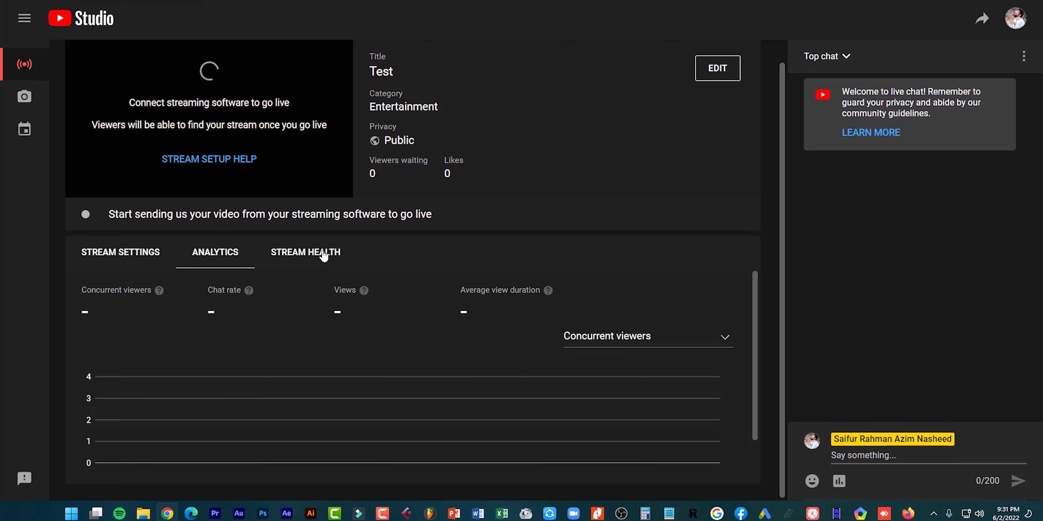
{"action": "left_click", "coordinate": [315, 254]}
{"action": "left_click", "coordinate": [104, 254]}
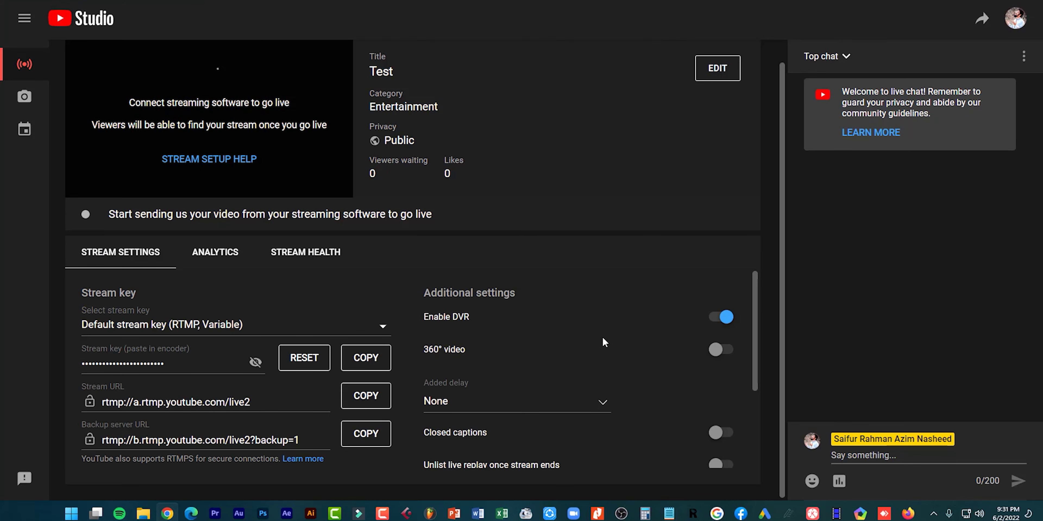
{"action": "scroll", "coordinate": [587, 342], "scroll_direction": "up", "scroll_amount": 1}
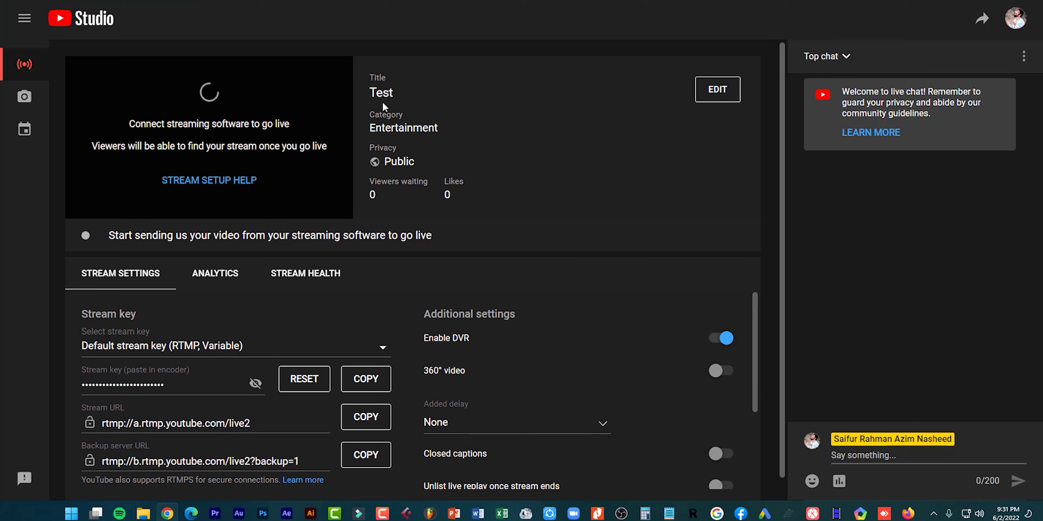
Set the stream's title to "How to Go Live on YouTube With Computer Screen" and save it.
{"action": "left_click", "coordinate": [722, 94]}
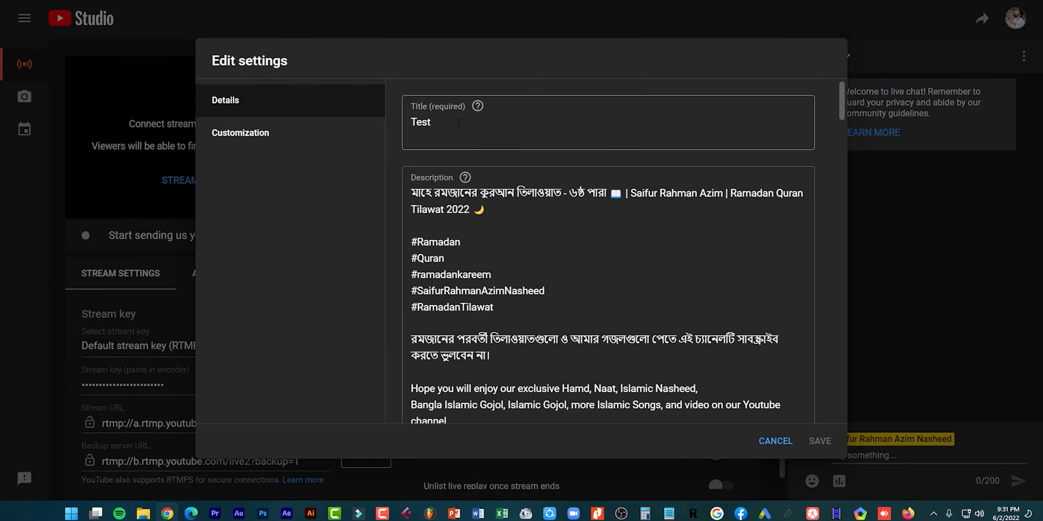
{"action": "type", "text": "Ho"}
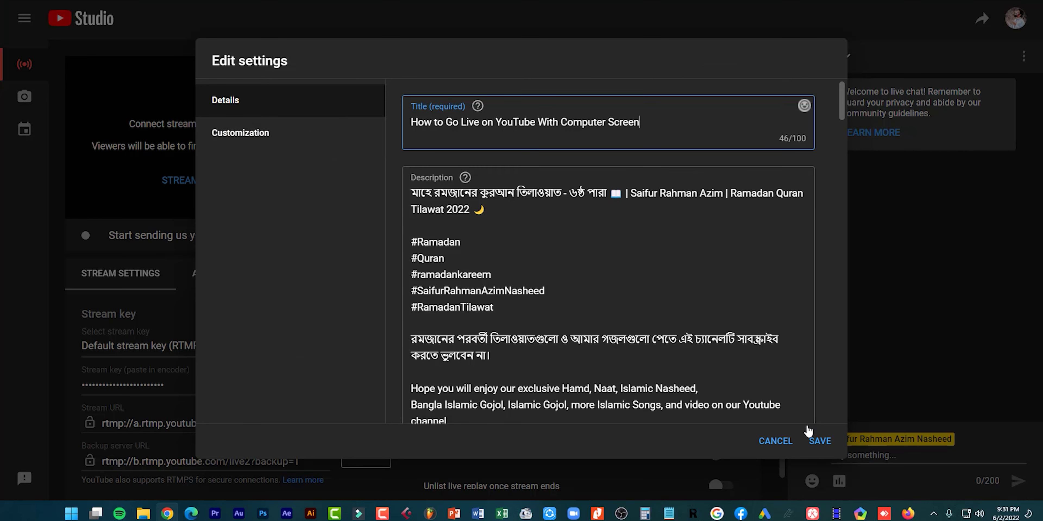
{"action": "left_click", "coordinate": [816, 436]}
Replace the description's opening line with "How to Go Live on YouTube With Computer Screen", delete the hashtags below it, and save the stream details.
{"action": "left_click", "coordinate": [722, 88]}
{"action": "left_click", "coordinate": [526, 146]}
{"action": "key", "text": "ctrl+a"}
{"action": "key", "text": "ctrl+c"}
{"action": "triple_click", "coordinate": [502, 199]}
{"action": "key", "text": "ctrl+v"}
{"action": "left_click_drag", "start_coordinate": [503, 290], "coordinate": [411, 222]}
{"action": "key", "text": "BackSpace"}
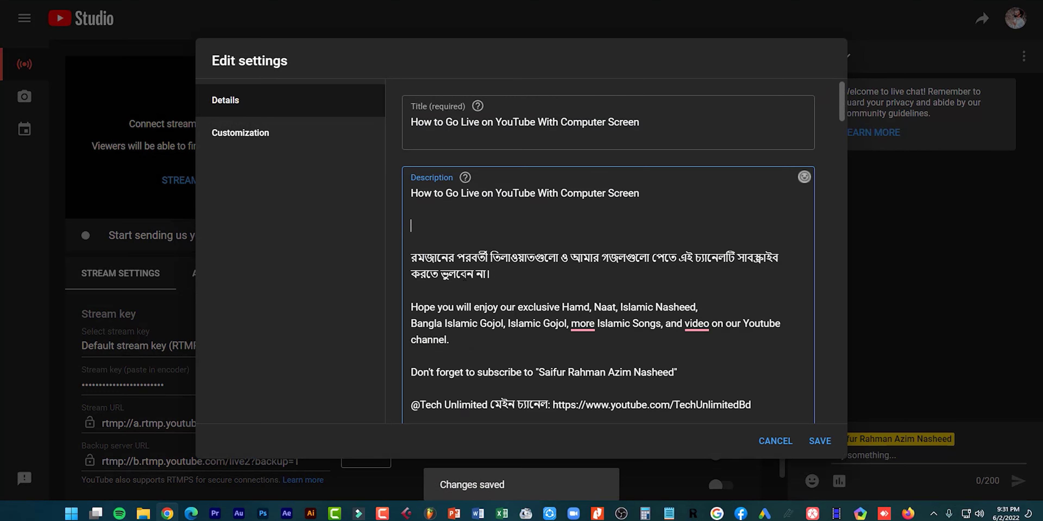
{"action": "scroll", "coordinate": [464, 277], "scroll_direction": "down", "scroll_amount": 4}
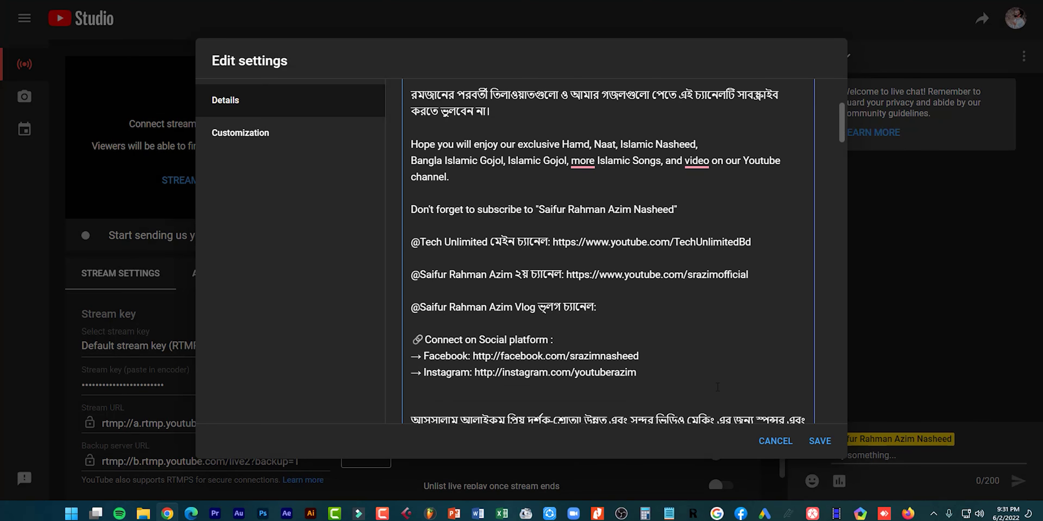
{"action": "scroll", "coordinate": [717, 388], "scroll_direction": "down", "scroll_amount": 3}
{"action": "scroll", "coordinate": [711, 384], "scroll_direction": "down", "scroll_amount": 4}
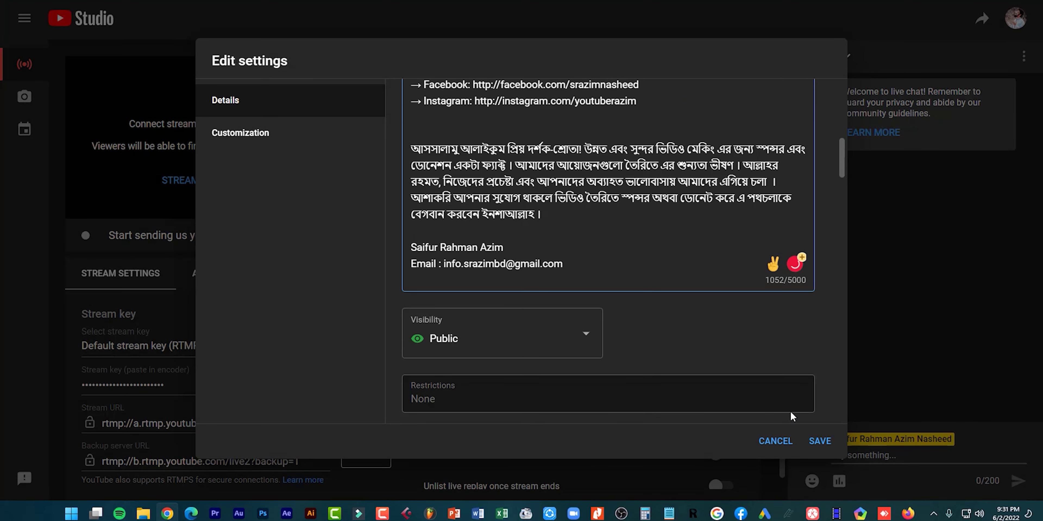
{"action": "left_click", "coordinate": [794, 437]}
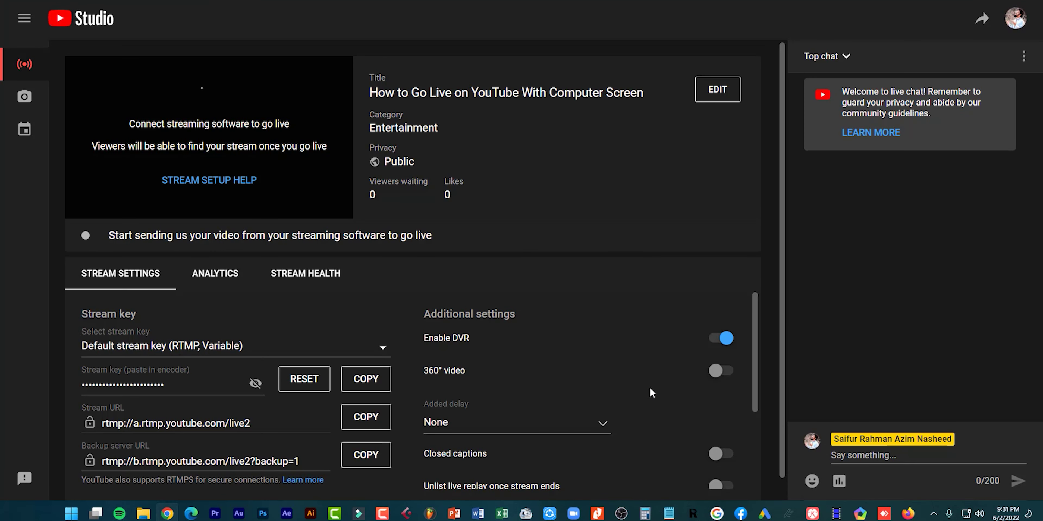
Switch to OBS Studio and start streaming the Test scene.
{"action": "scroll", "coordinate": [560, 383], "scroll_direction": "down", "scroll_amount": 1}
{"action": "scroll", "coordinate": [586, 389], "scroll_direction": "down", "scroll_amount": 1}
{"action": "scroll", "coordinate": [672, 405], "scroll_direction": "up", "scroll_amount": 2}
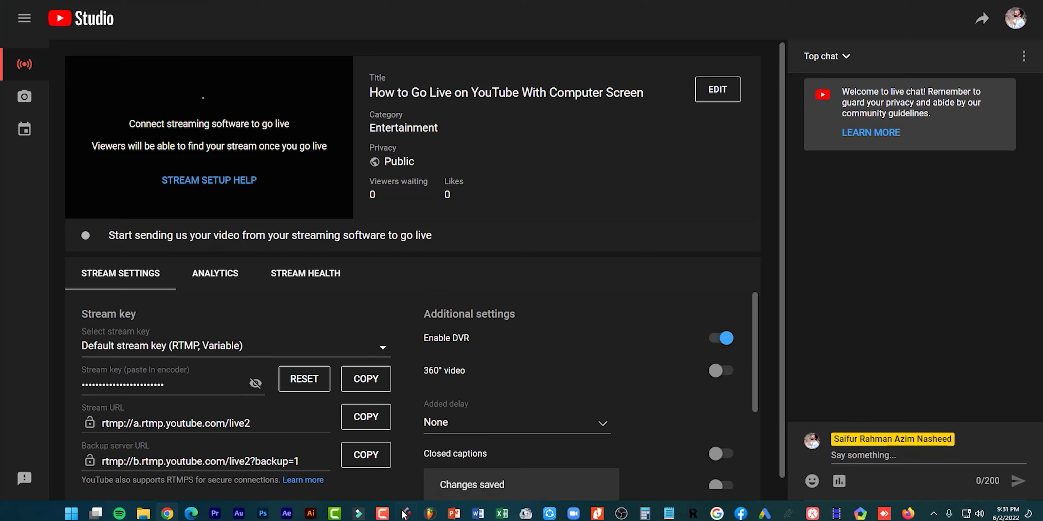
{"action": "left_click", "coordinate": [621, 514]}
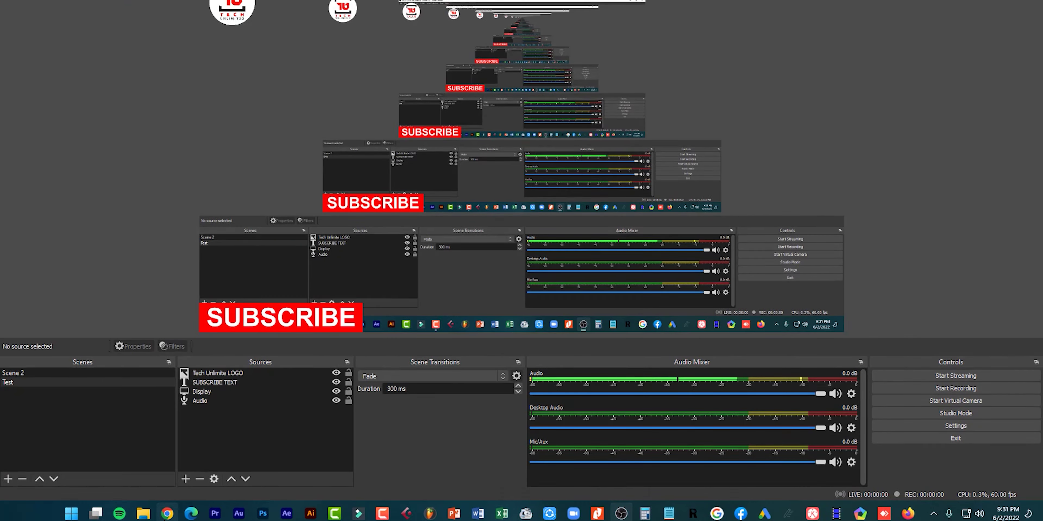
{"action": "key", "text": "alt+Tab"}
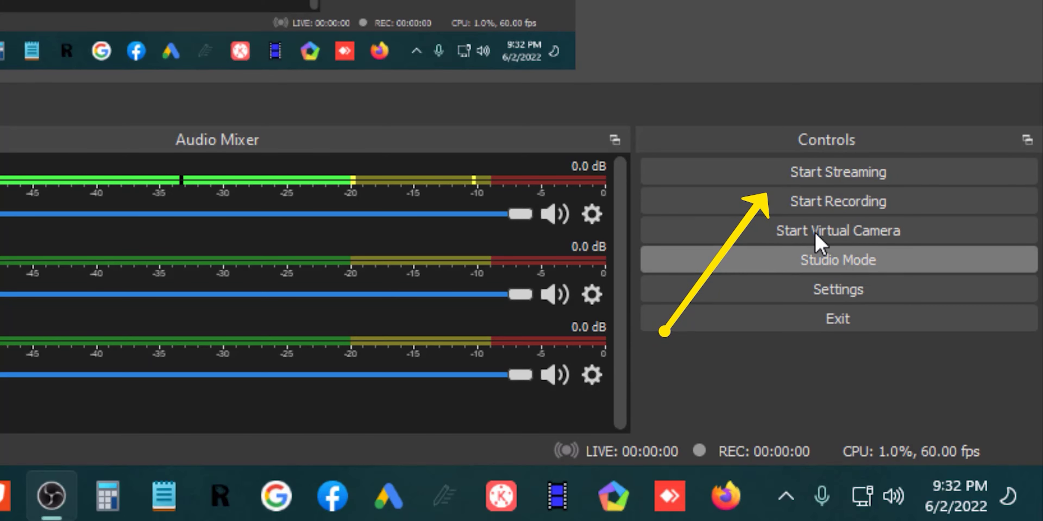
{"action": "left_click", "coordinate": [805, 177]}
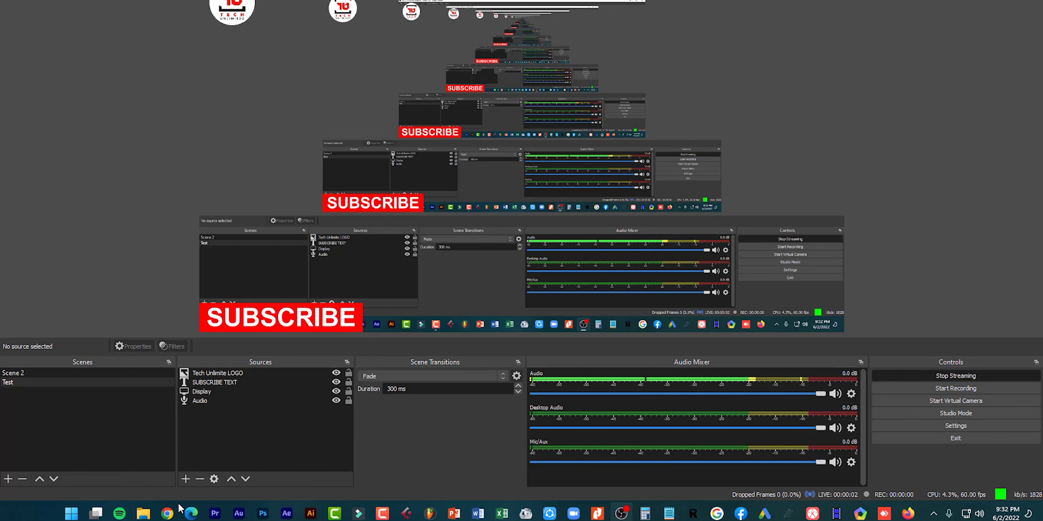
Check the live status and connection in YouTube Studio, comparing it with the running stream in OBS Studio.
{"action": "left_click", "coordinate": [168, 513]}
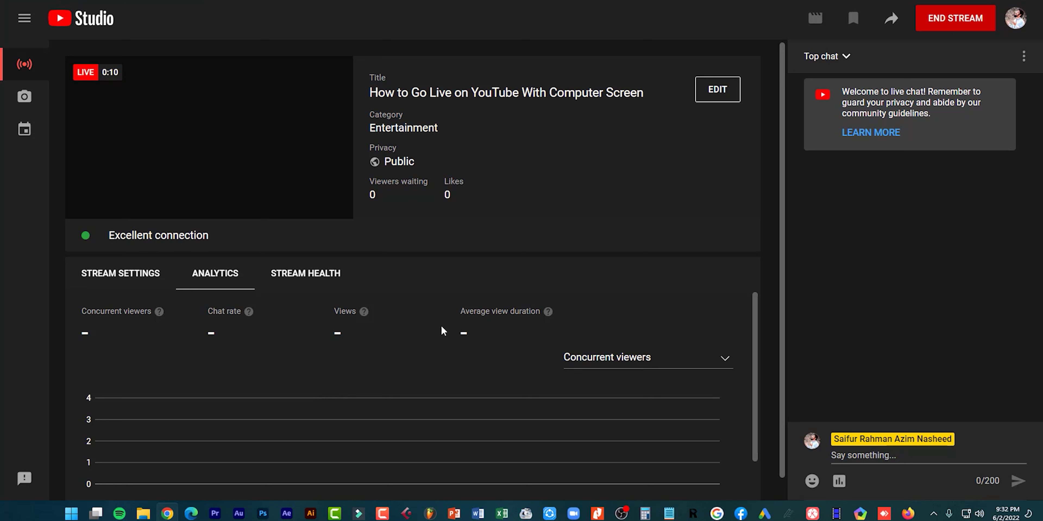
{"action": "left_click", "coordinate": [621, 513]}
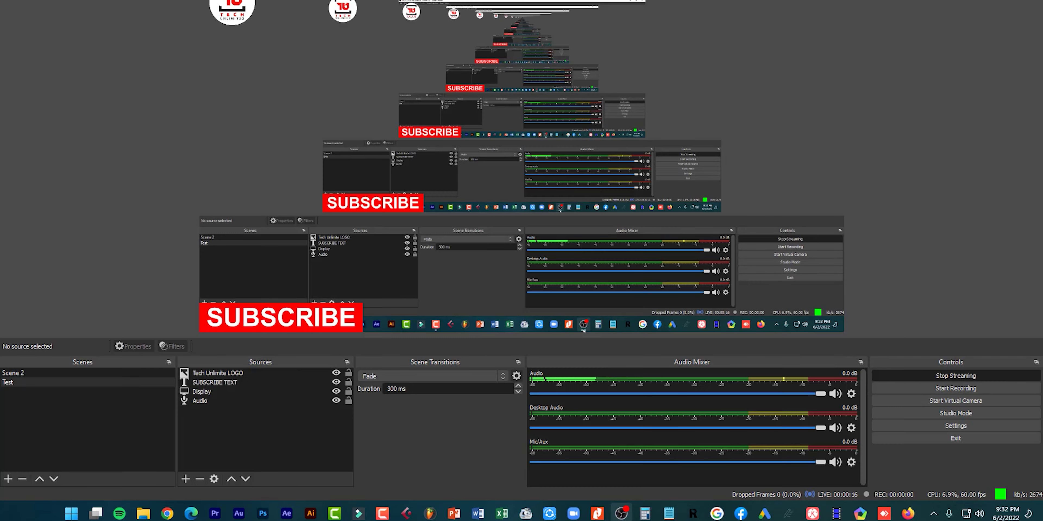
{"action": "left_click", "coordinate": [622, 514]}
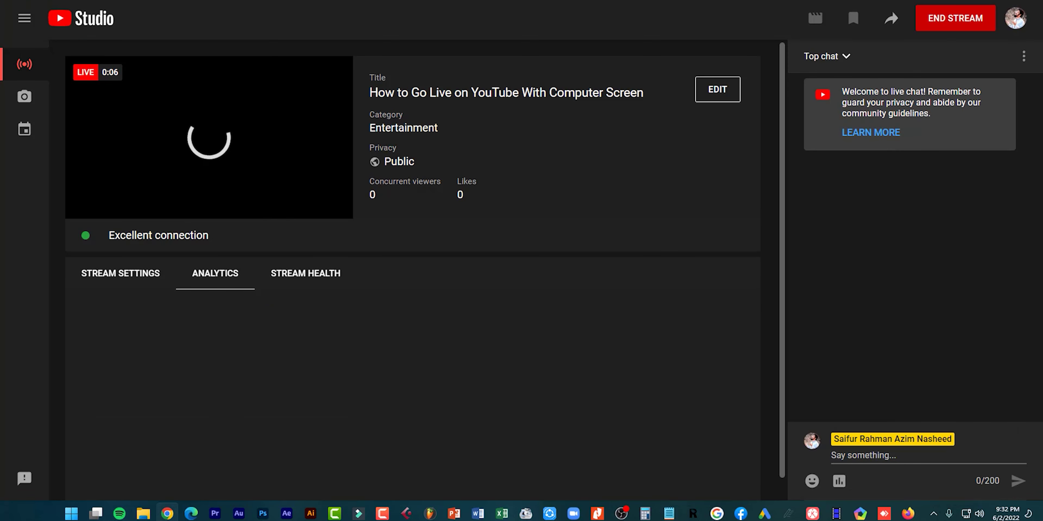
Open YouTube in a new browser tab, go to the channel page, and open the live stream "How to Go Live on YouTube With Computer Screen".
{"action": "key", "text": "ctrl+t"}
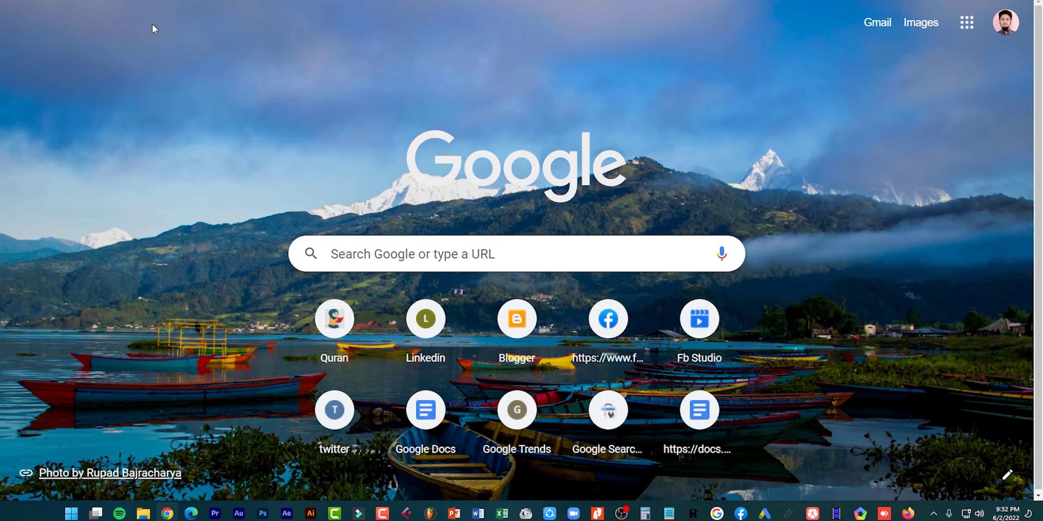
{"action": "left_click", "coordinate": [119, 0]}
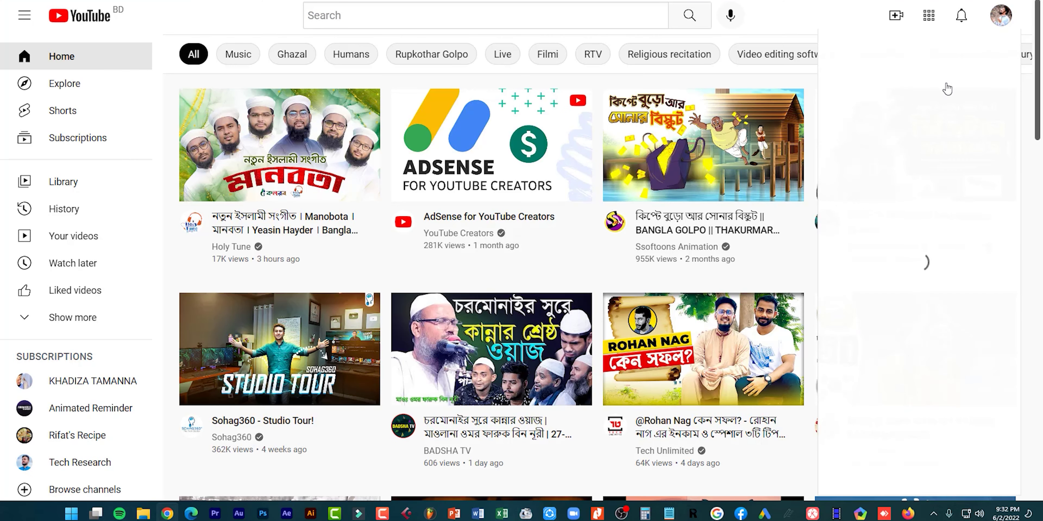
{"action": "left_click", "coordinate": [1000, 17]}
{"action": "left_click", "coordinate": [1000, 17]}
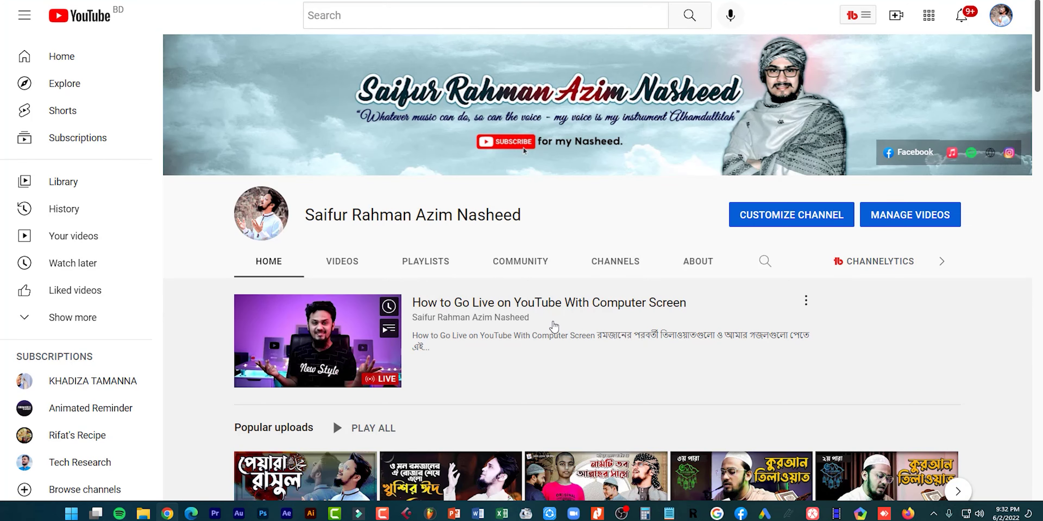
{"action": "left_click", "coordinate": [349, 365]}
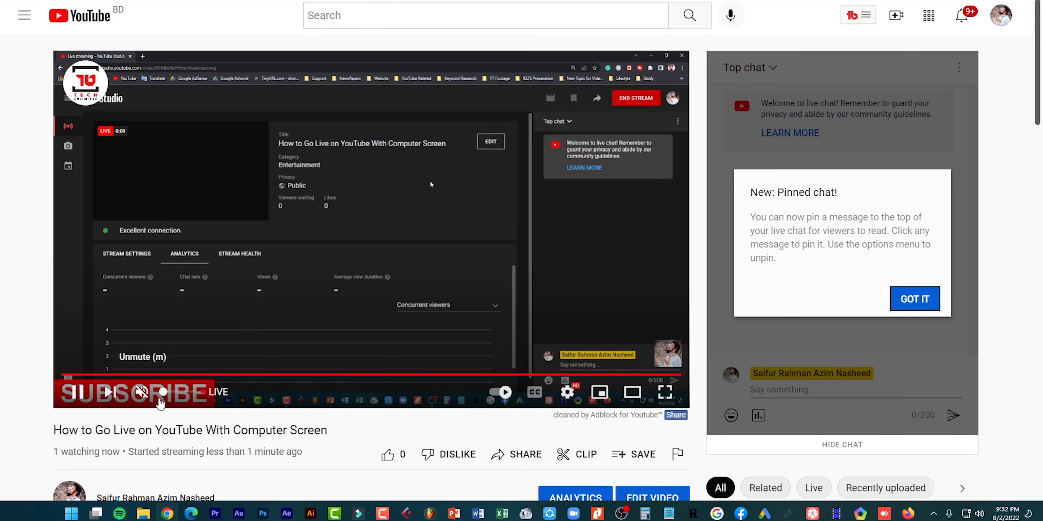
Turn up the live stream's sound, pause its playback, and dismiss the pinned chat notice.
{"action": "left_click", "coordinate": [182, 399]}
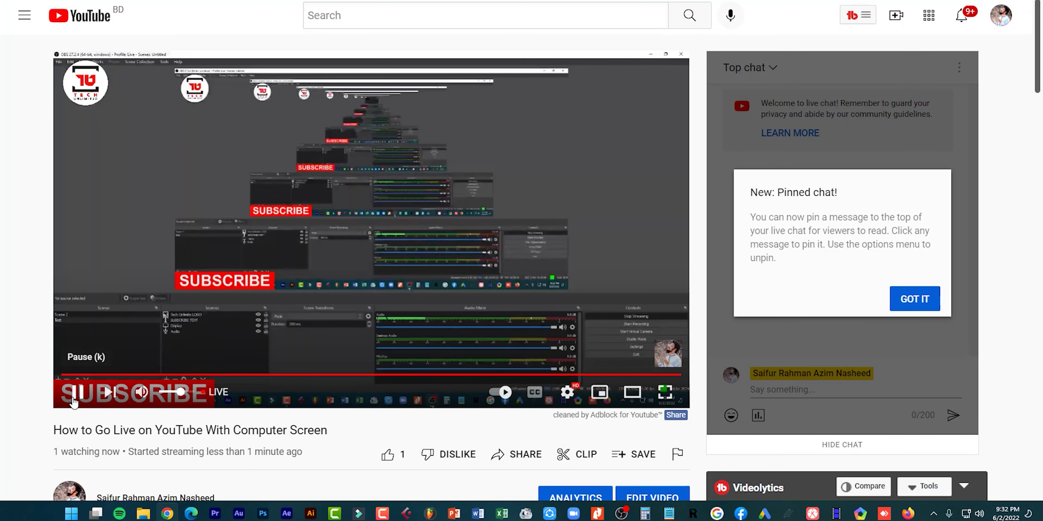
{"action": "left_click", "coordinate": [71, 406]}
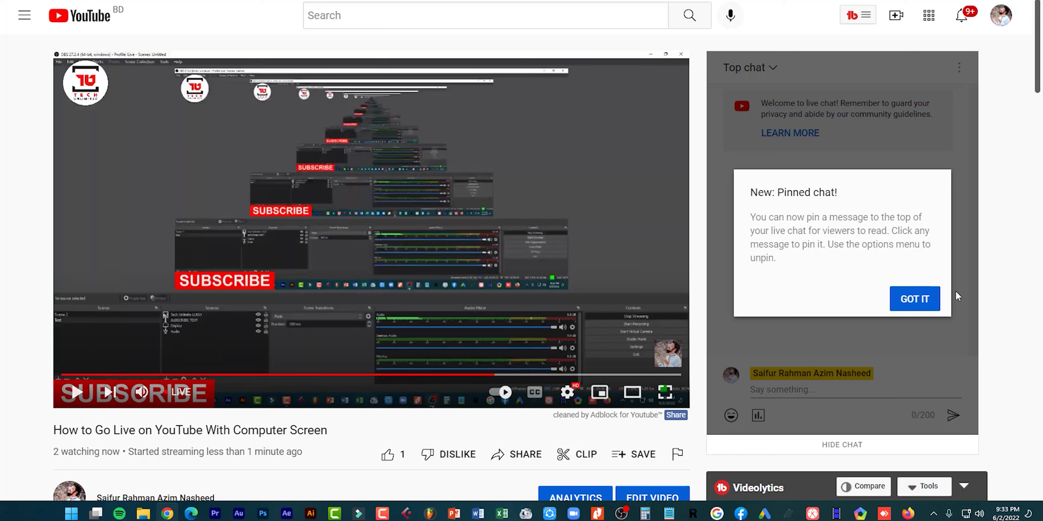
{"action": "left_click", "coordinate": [928, 301]}
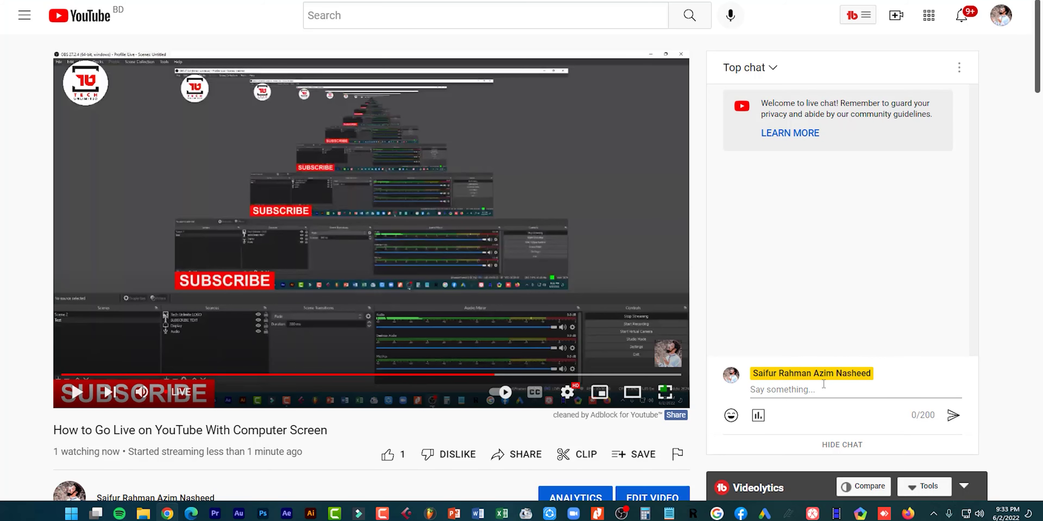
{"action": "scroll", "coordinate": [722, 395], "scroll_direction": "down", "scroll_amount": 1}
{"action": "scroll", "coordinate": [722, 396], "scroll_direction": "up", "scroll_amount": 1}
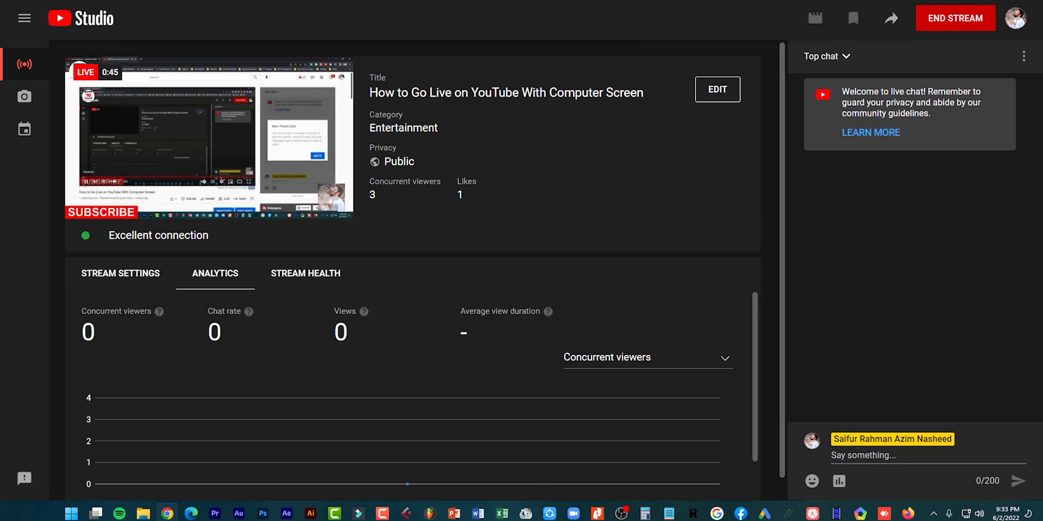
End the live stream in YouTube Studio, confirm ending it, and stop streaming in OBS Studio.
{"action": "left_click", "coordinate": [630, 510]}
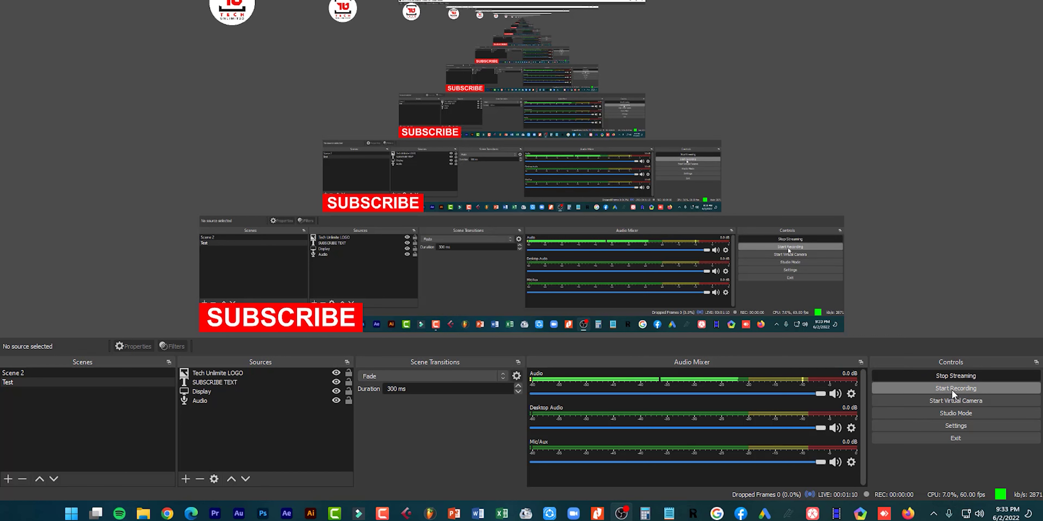
{"action": "left_click", "coordinate": [179, 515]}
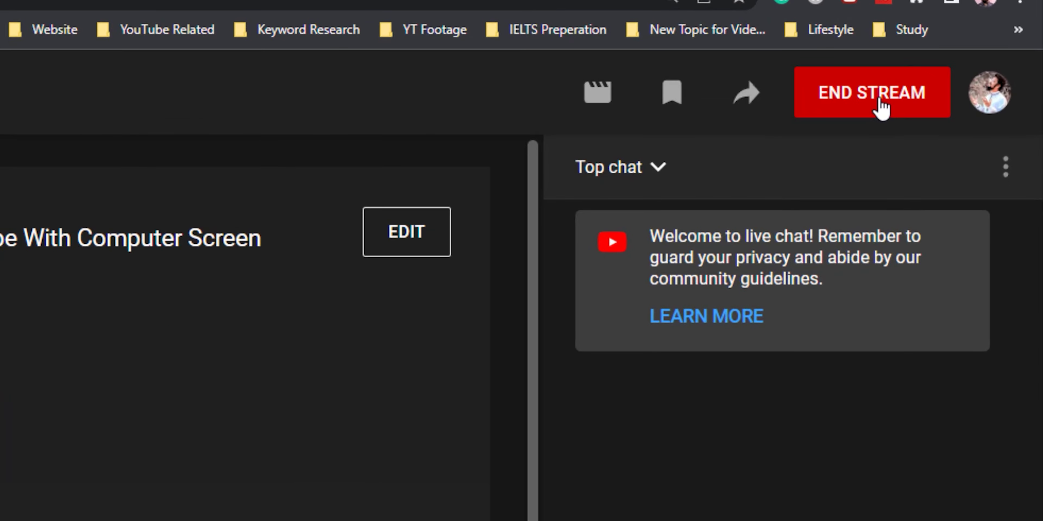
{"action": "left_click", "coordinate": [882, 106]}
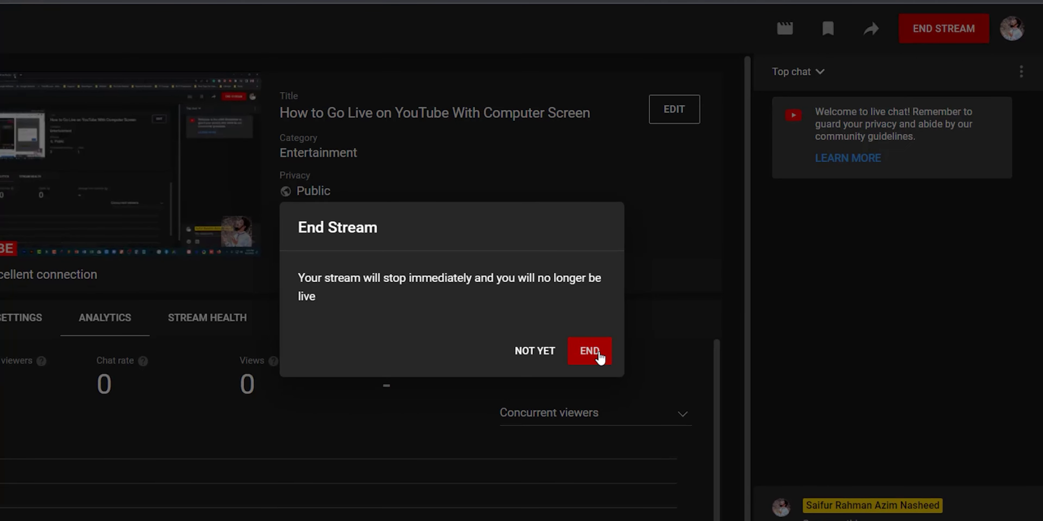
{"action": "left_click", "coordinate": [599, 358]}
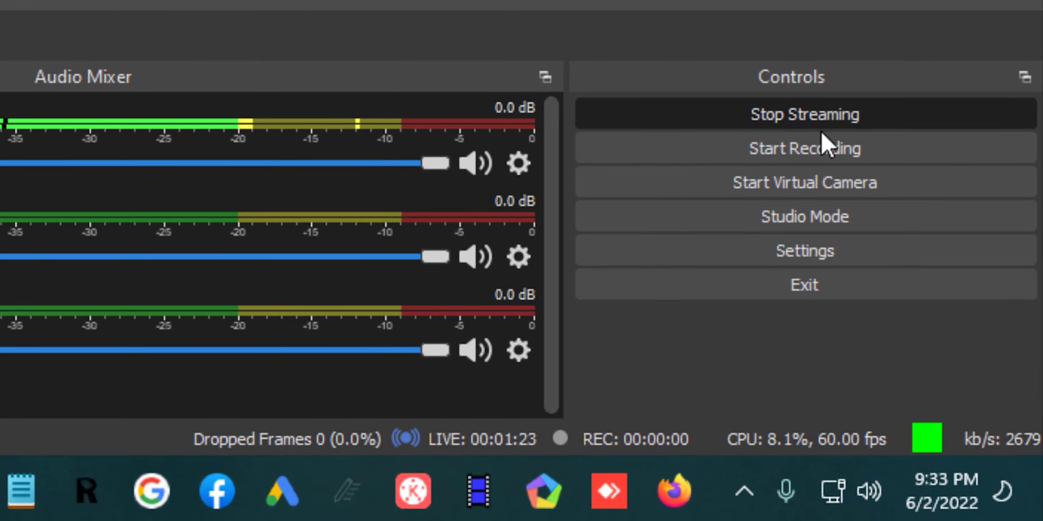
{"action": "left_click", "coordinate": [837, 122]}
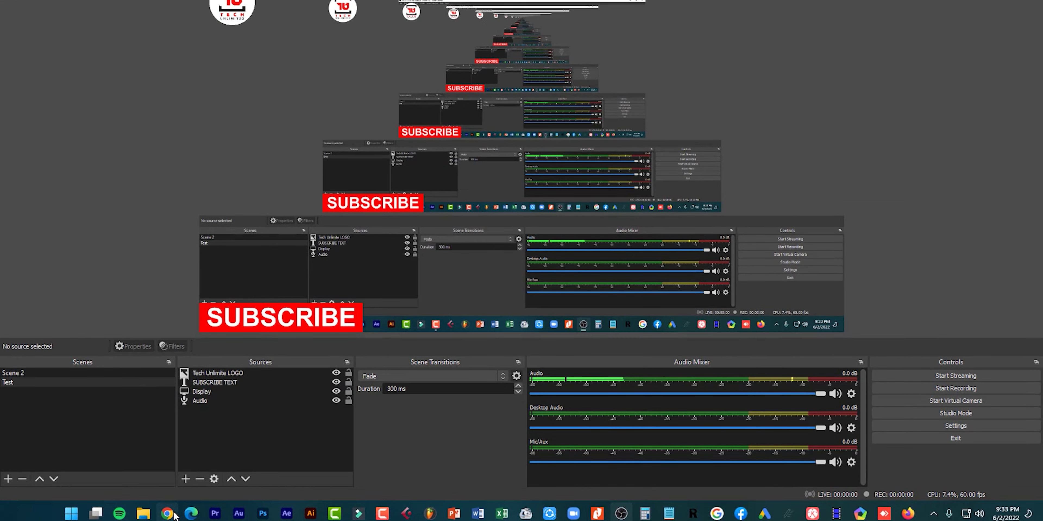
Switch to YouTube in the browser and look for the finished stream among the channel's uploaded videos.
{"action": "left_click", "coordinate": [167, 514]}
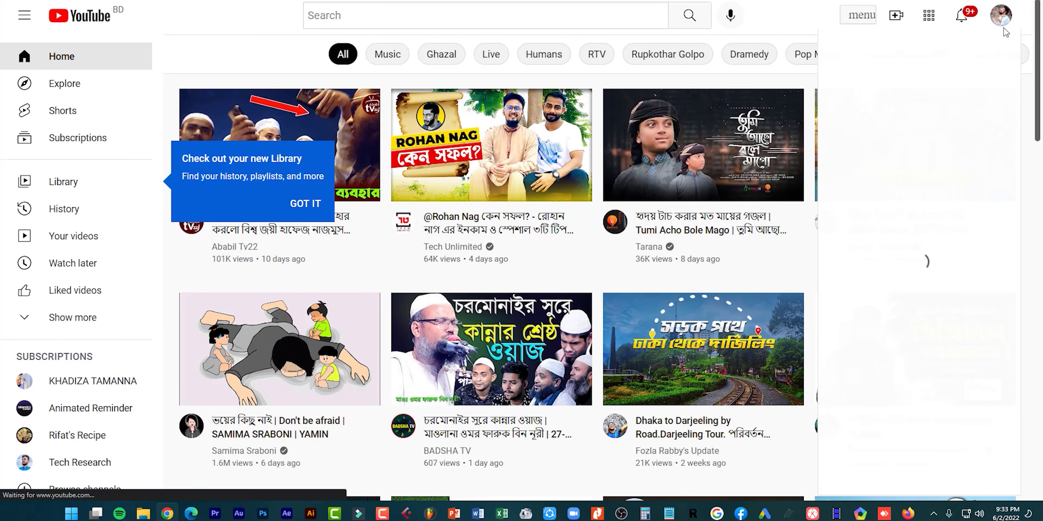
{"action": "left_click", "coordinate": [1006, 16]}
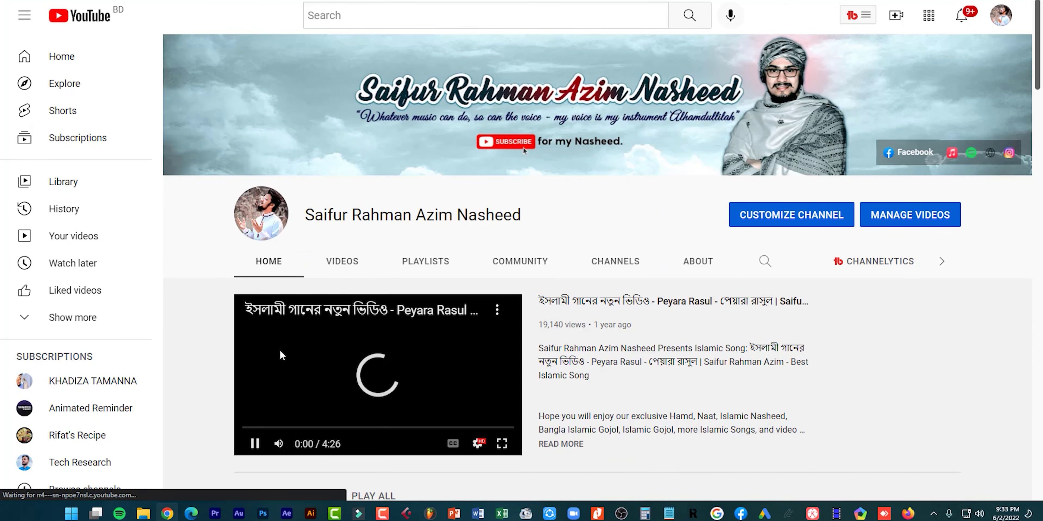
{"action": "left_click", "coordinate": [342, 264]}
{"action": "scroll", "coordinate": [232, 342], "scroll_direction": "down", "scroll_amount": 4}
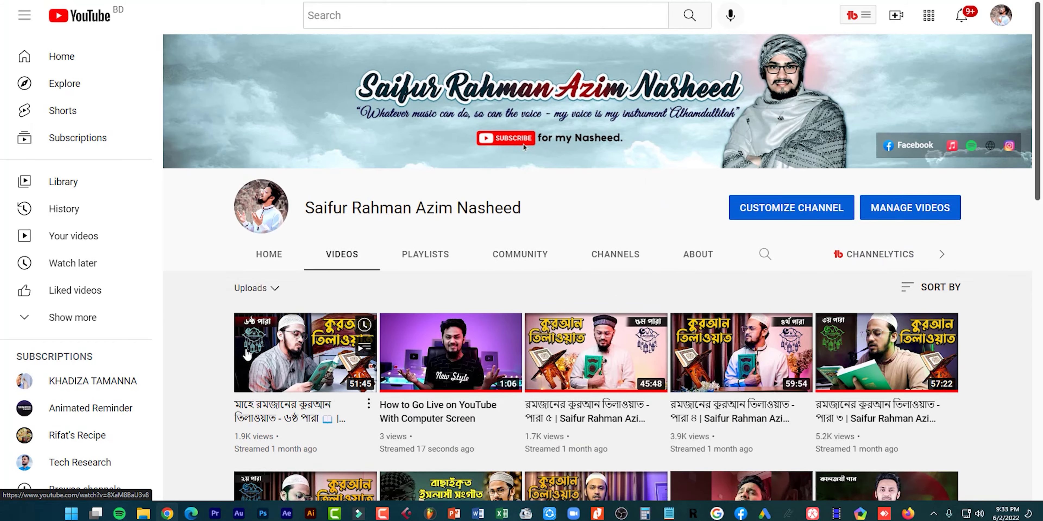
Return to YouTube Studio, dismiss the Stream Finished summary, and check OBS Studio.
{"action": "key", "text": "alt+Left"}
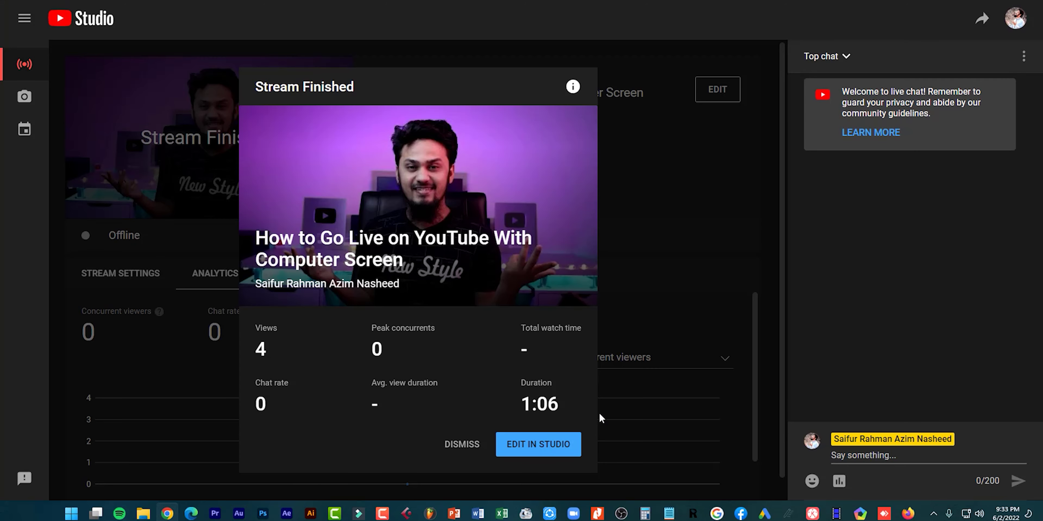
{"action": "left_click", "coordinate": [601, 418]}
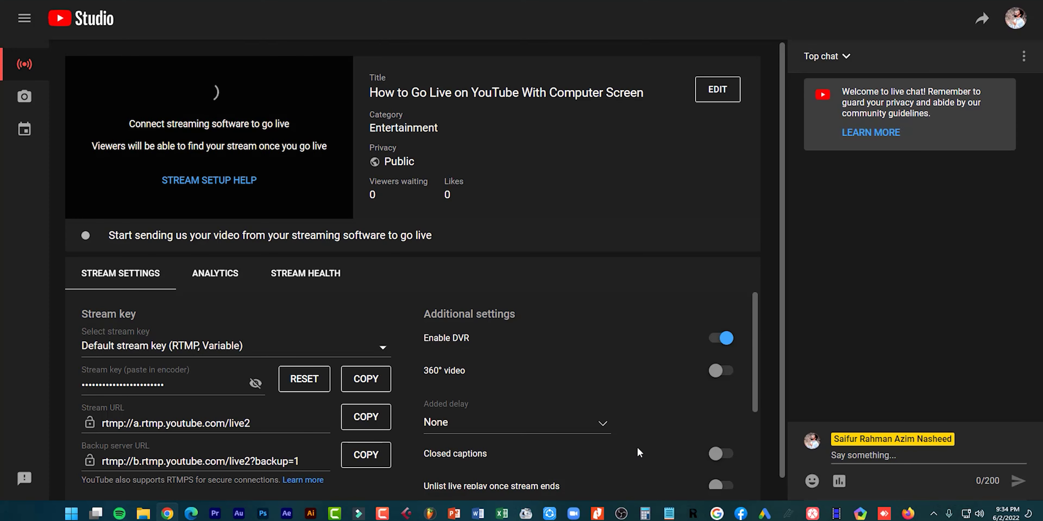
{"action": "left_click", "coordinate": [621, 513]}
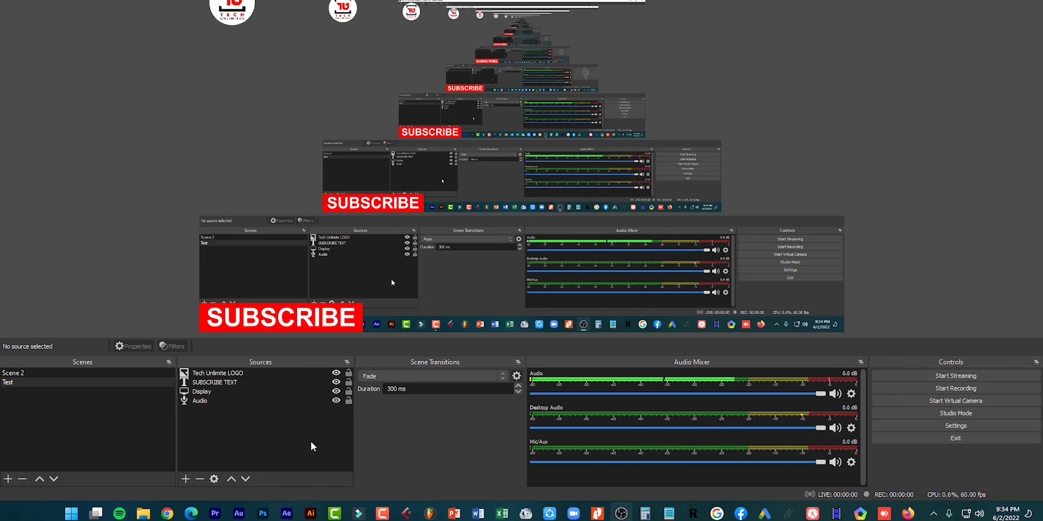
{"action": "key", "text": "alt+Tab"}
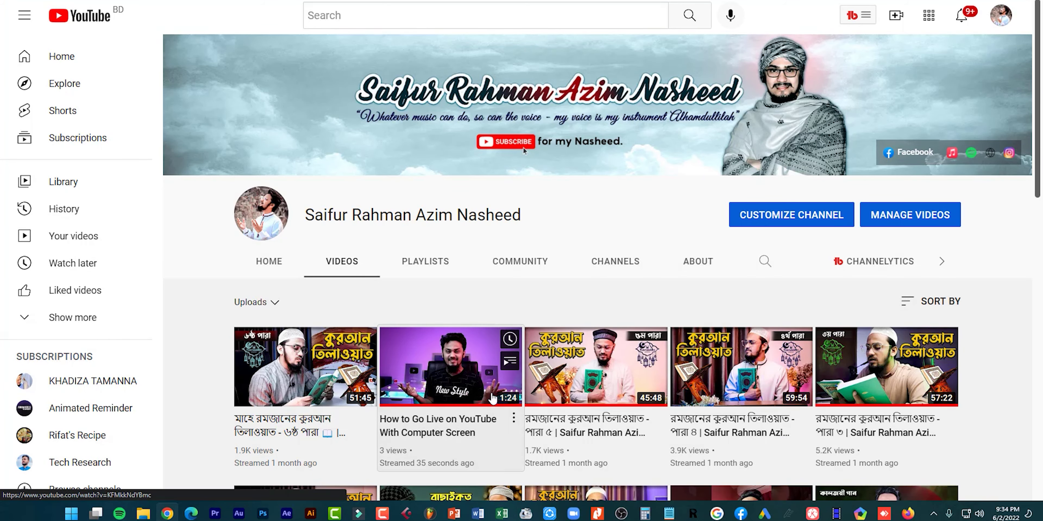
Open the recording of "How to Go Live on YouTube With Computer Screen" from the channel's videos and view it paused in full screen.
{"action": "left_click", "coordinate": [447, 379]}
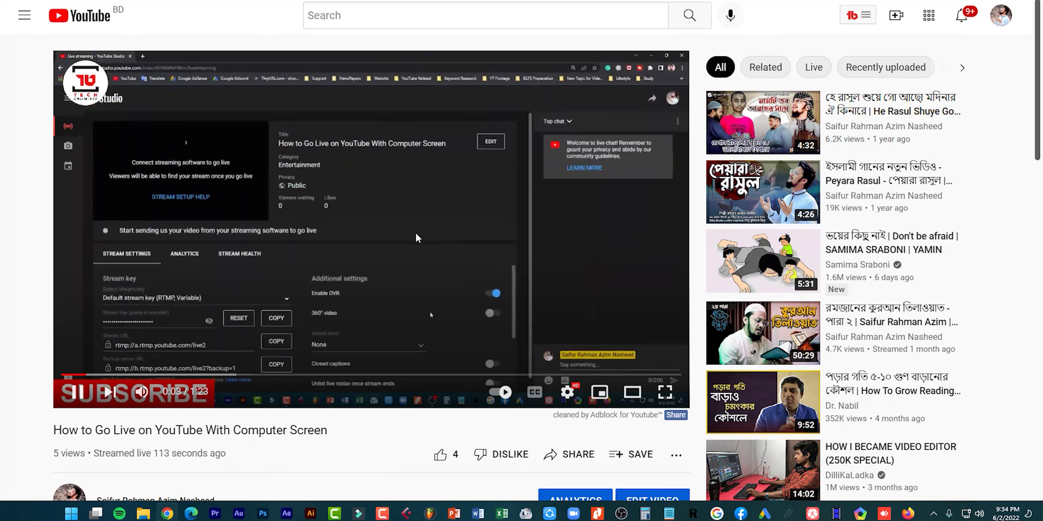
{"action": "left_click", "coordinate": [417, 238]}
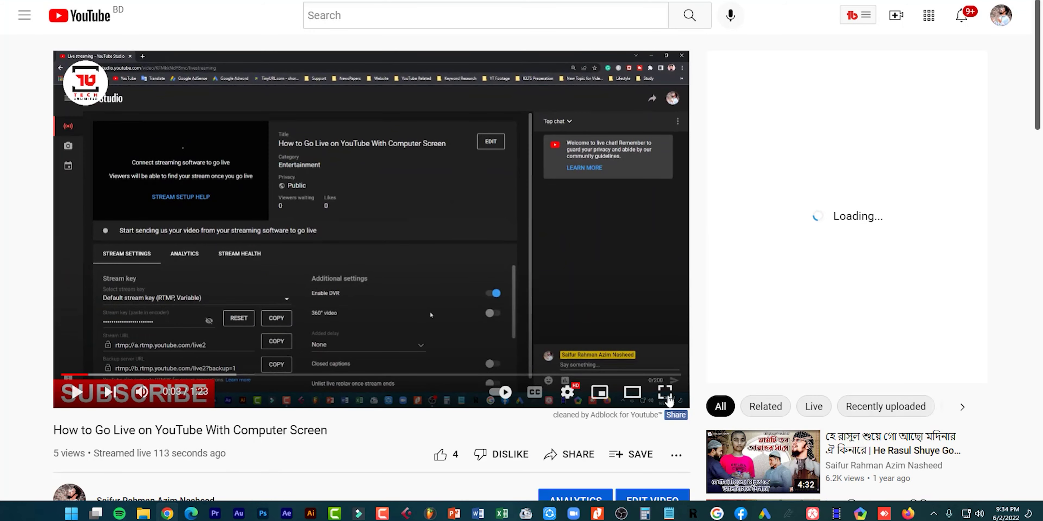
{"action": "left_click", "coordinate": [665, 392]}
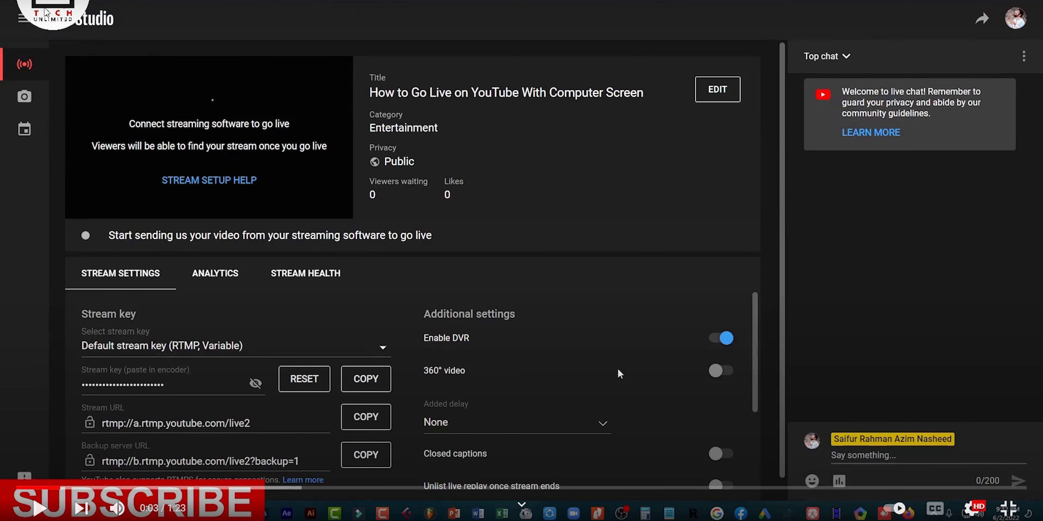
{"action": "key", "text": "Escape"}
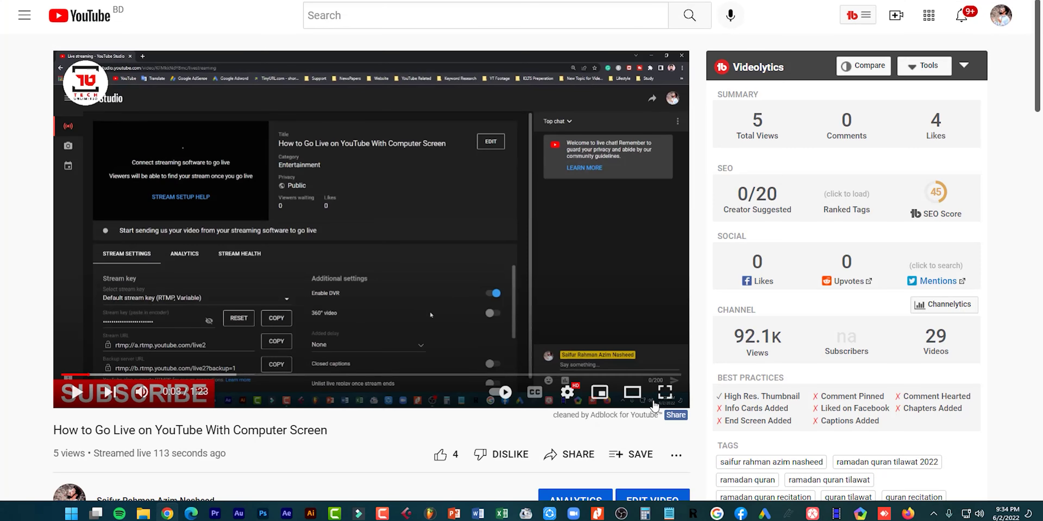
Look over the details below the stream recording, and check OBS Studio before returning to the YouTube Studio live control room.
{"action": "scroll", "coordinate": [269, 451], "scroll_direction": "down", "scroll_amount": 4}
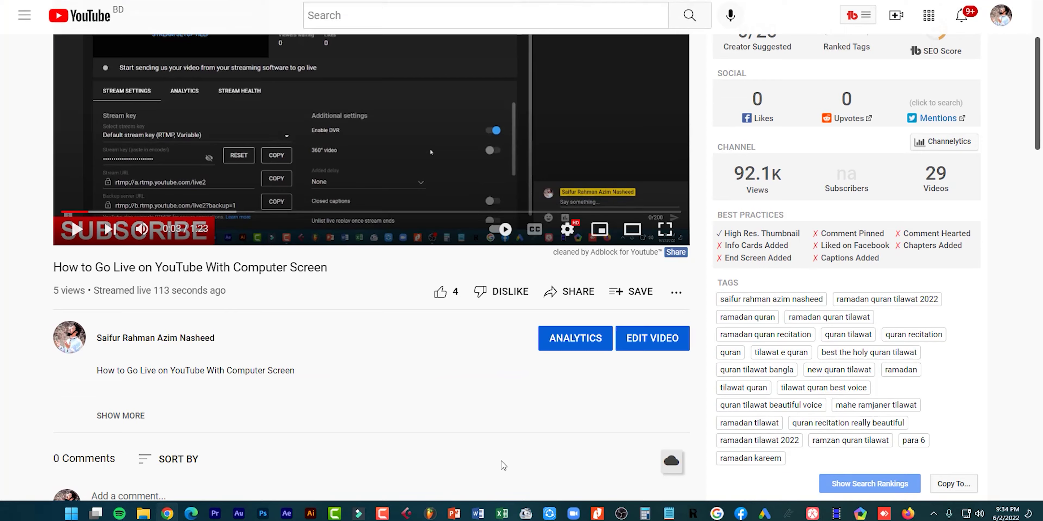
{"action": "scroll", "coordinate": [396, 435], "scroll_direction": "up", "scroll_amount": 4}
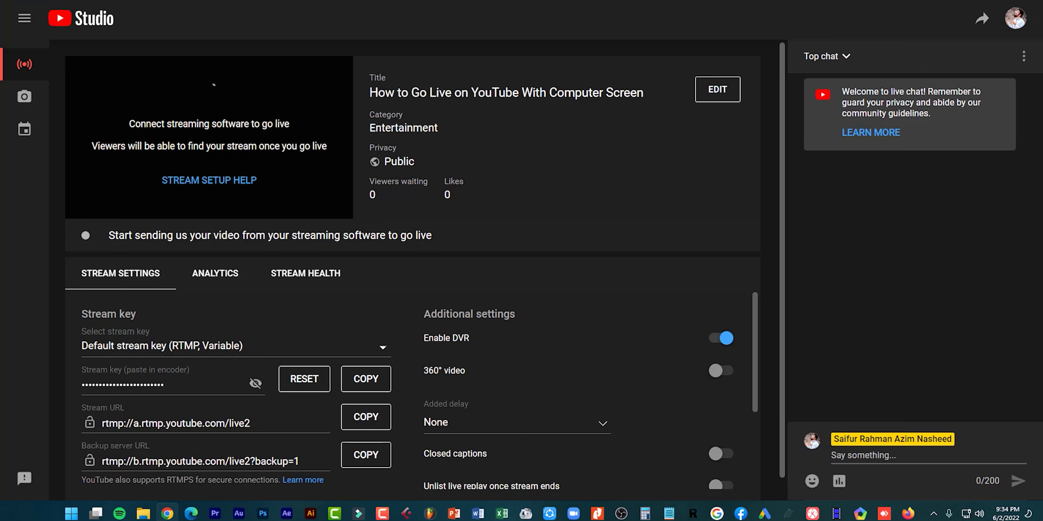
{"action": "left_click", "coordinate": [621, 513]}
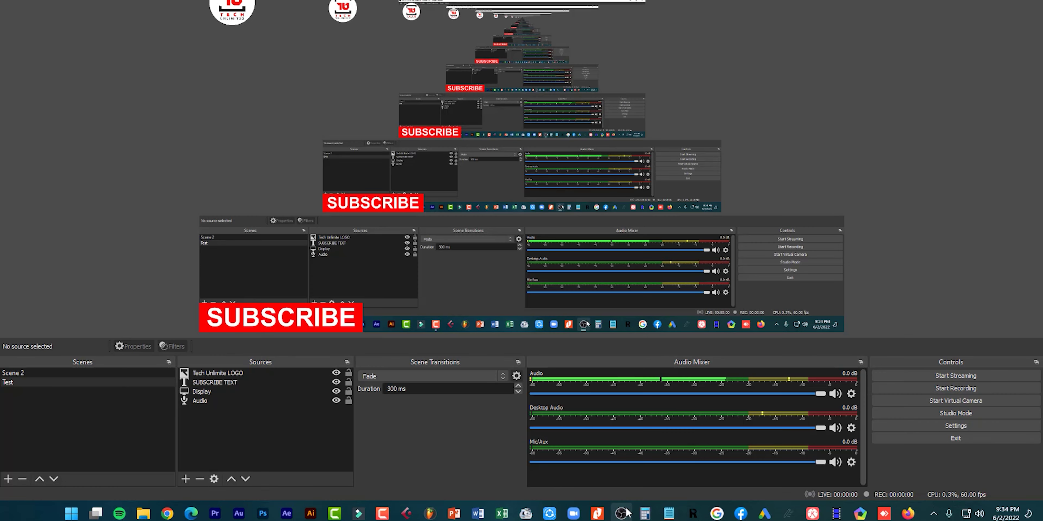
{"action": "left_click", "coordinate": [621, 513]}
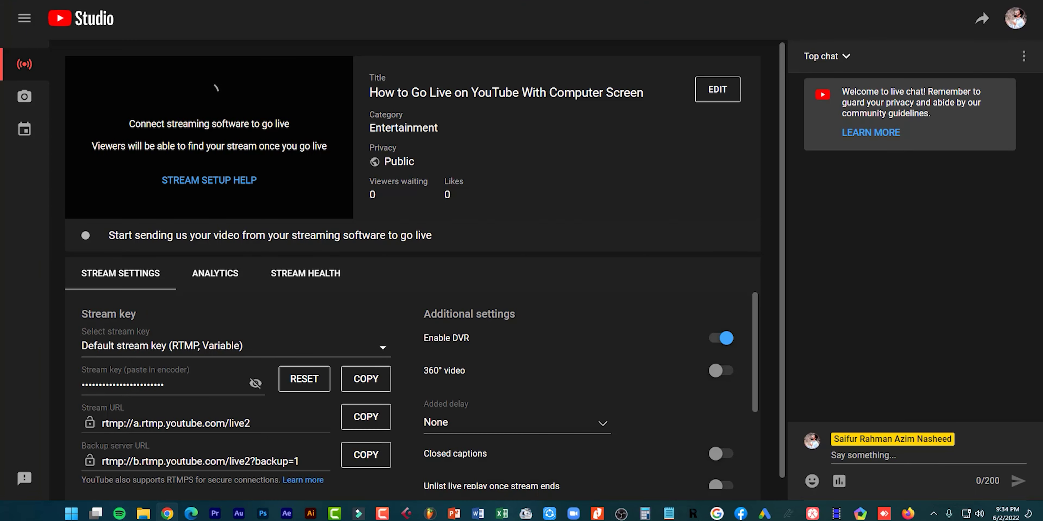
Leave the live control room for the YouTube Studio channel dashboard and bring the browser back to the front.
{"action": "left_click", "coordinate": [97, 23]}
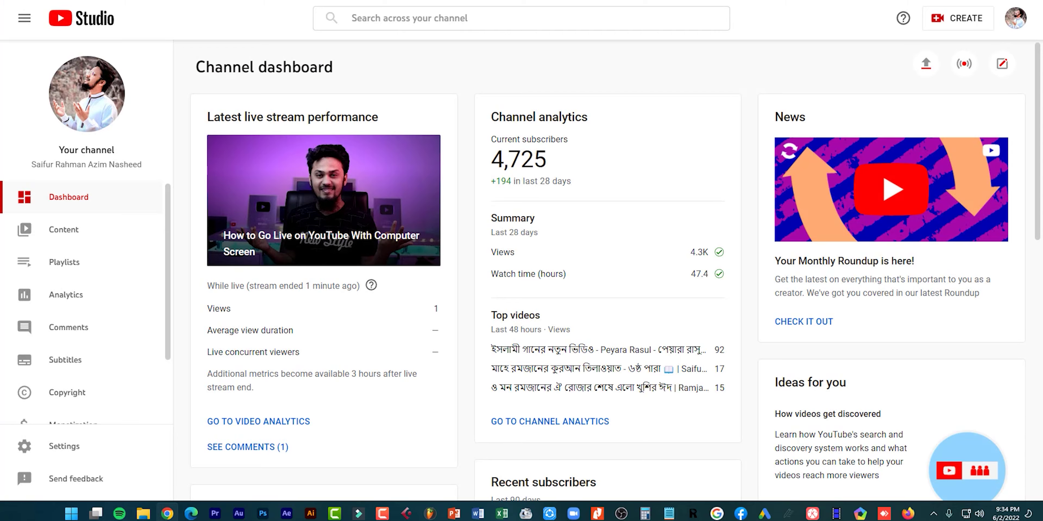
{"action": "key", "text": "super+d"}
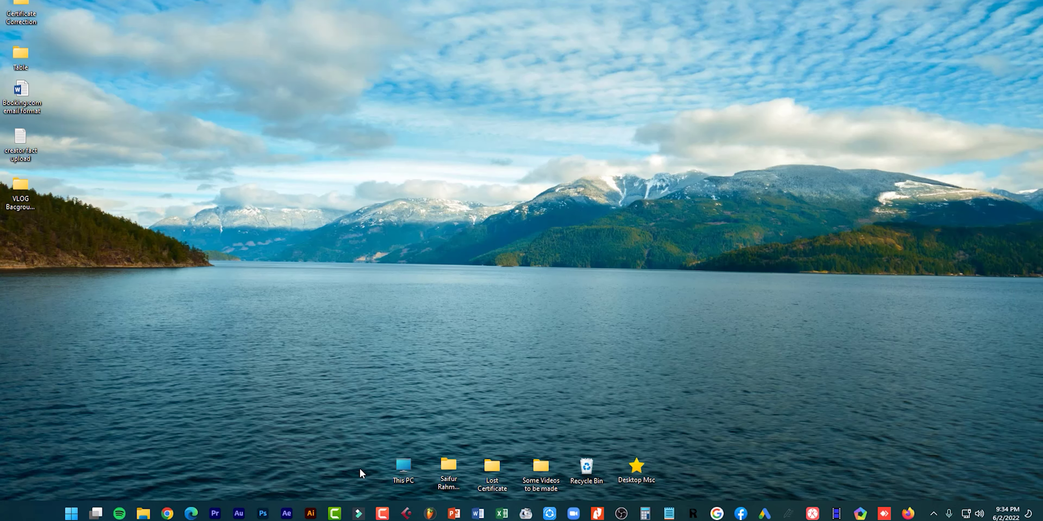
{"action": "left_click", "coordinate": [167, 513]}
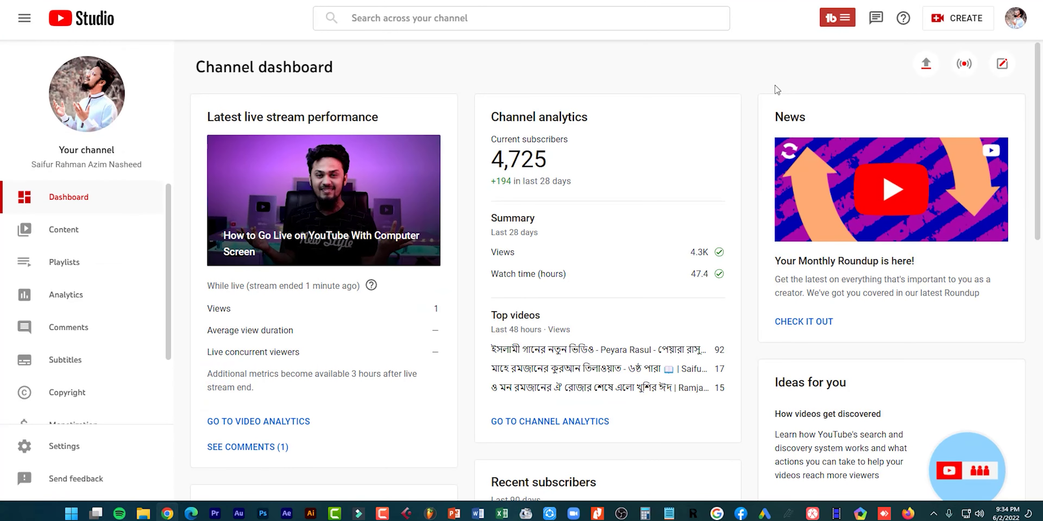
Go to the channel's public YouTube page and view its uploaded videos.
{"action": "left_click", "coordinate": [1016, 18]}
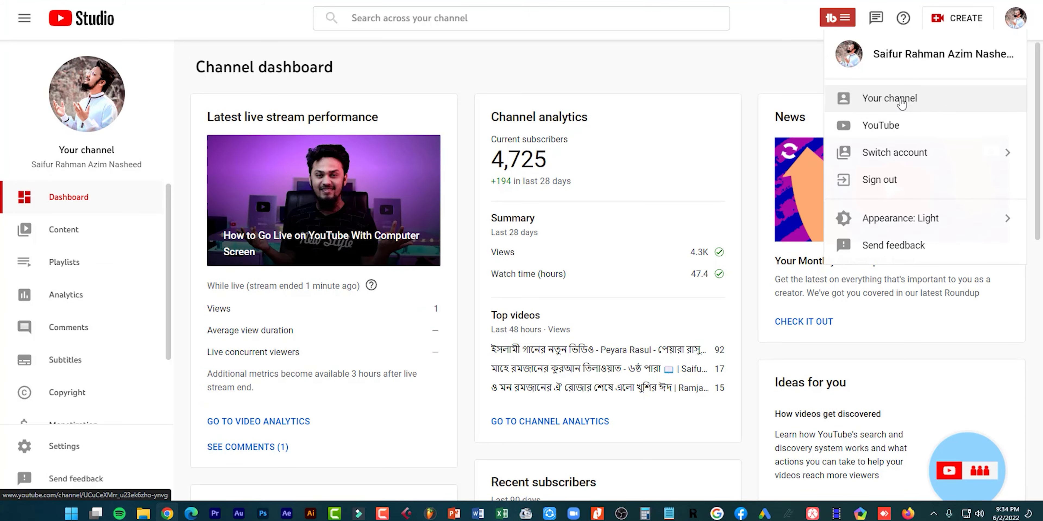
{"action": "left_click", "coordinate": [901, 105]}
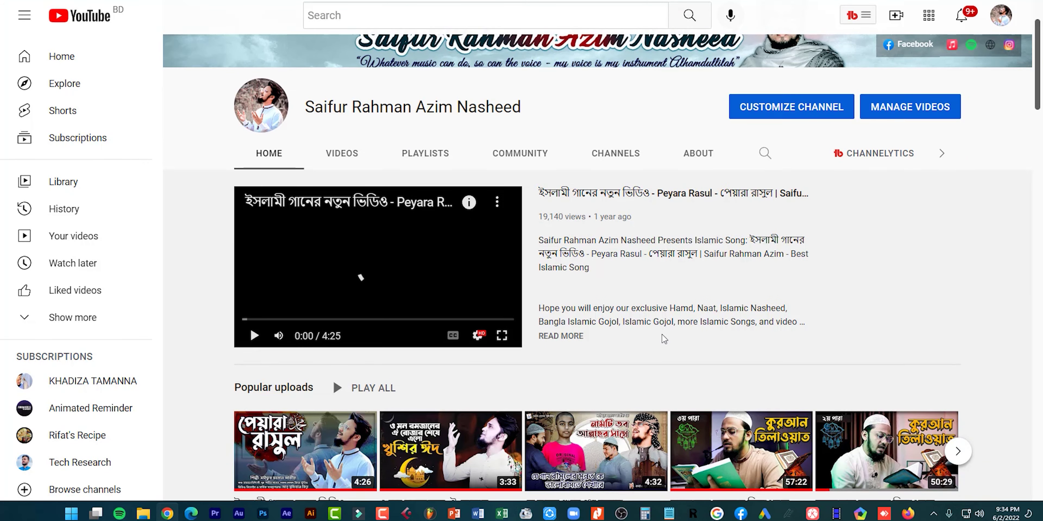
{"action": "scroll", "coordinate": [664, 339], "scroll_direction": "up", "scroll_amount": 3}
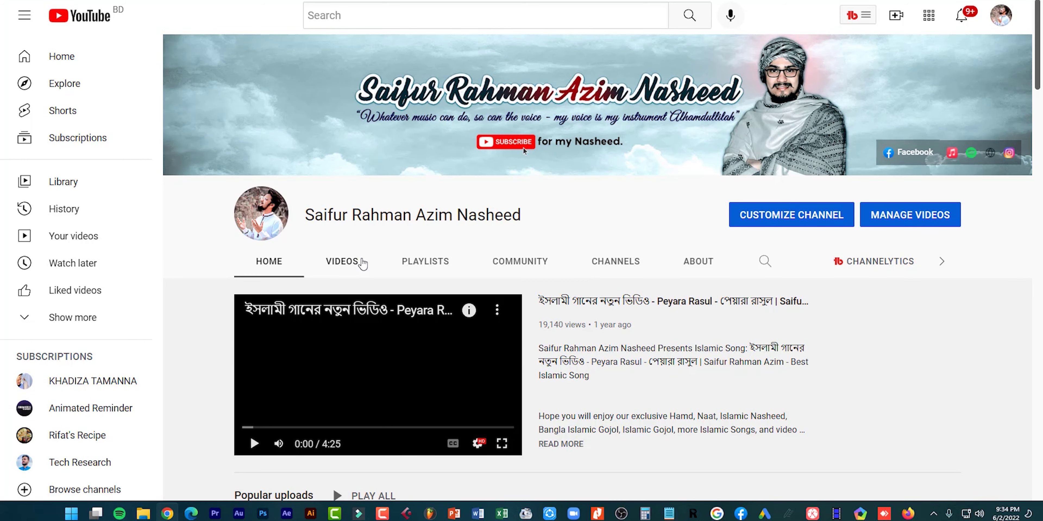
{"action": "left_click", "coordinate": [355, 263]}
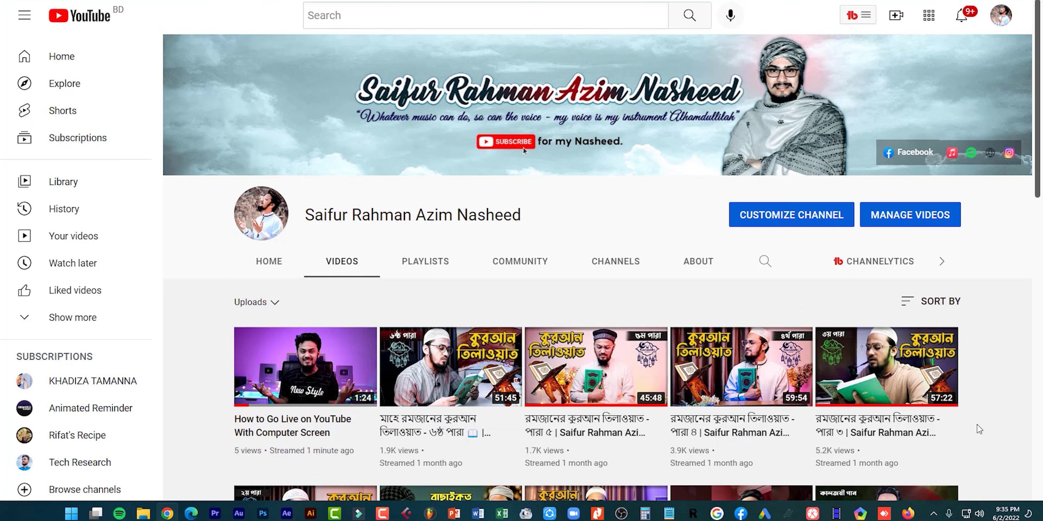
{"action": "mouse_move", "coordinate": [953, 425]}
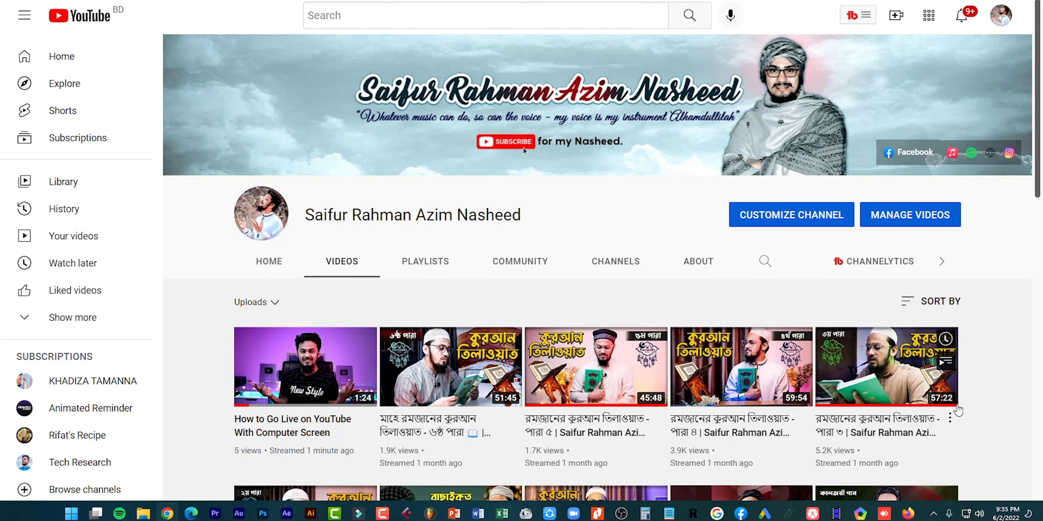